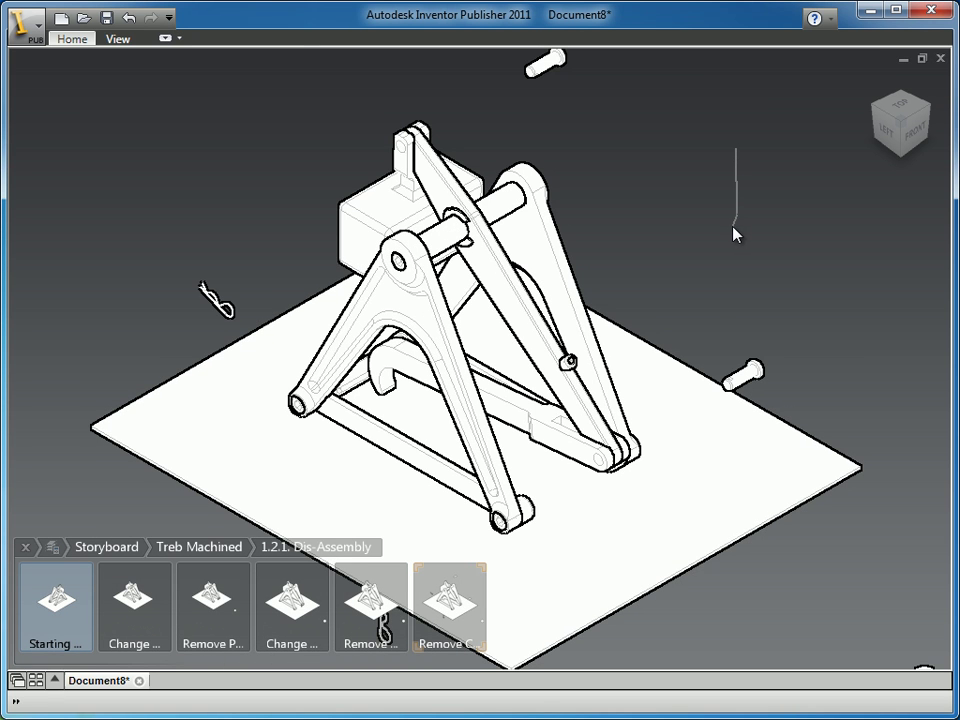
Step: Capture a new snapshot in the Dis-Assembly storyboard and name it "REmove Projectile A"
right_drag(733, 226, 735, 228)
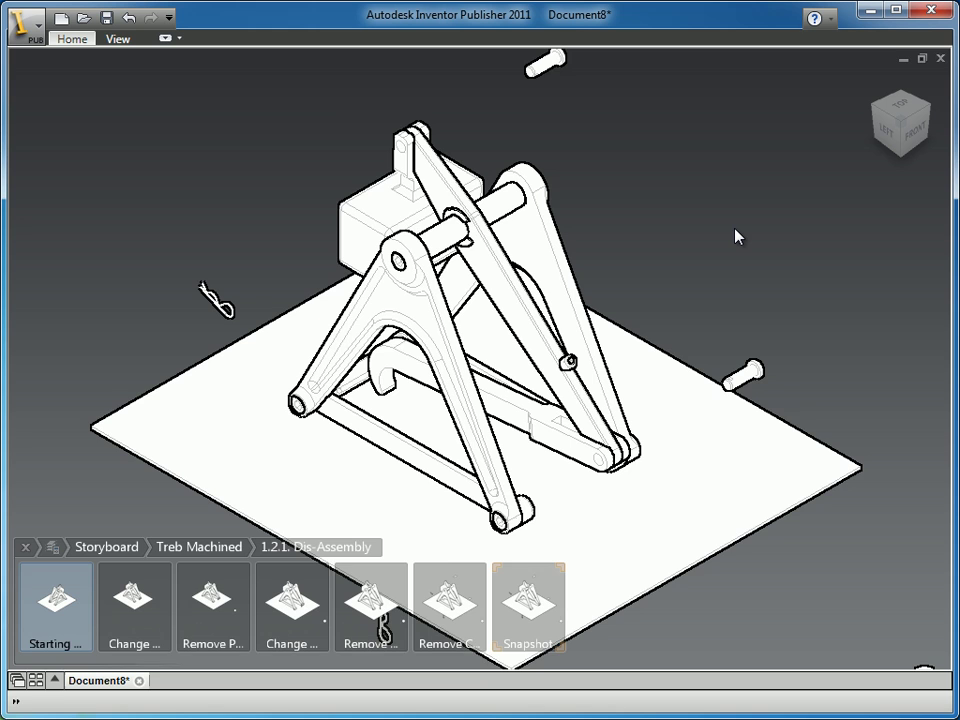
double_click(543, 641)
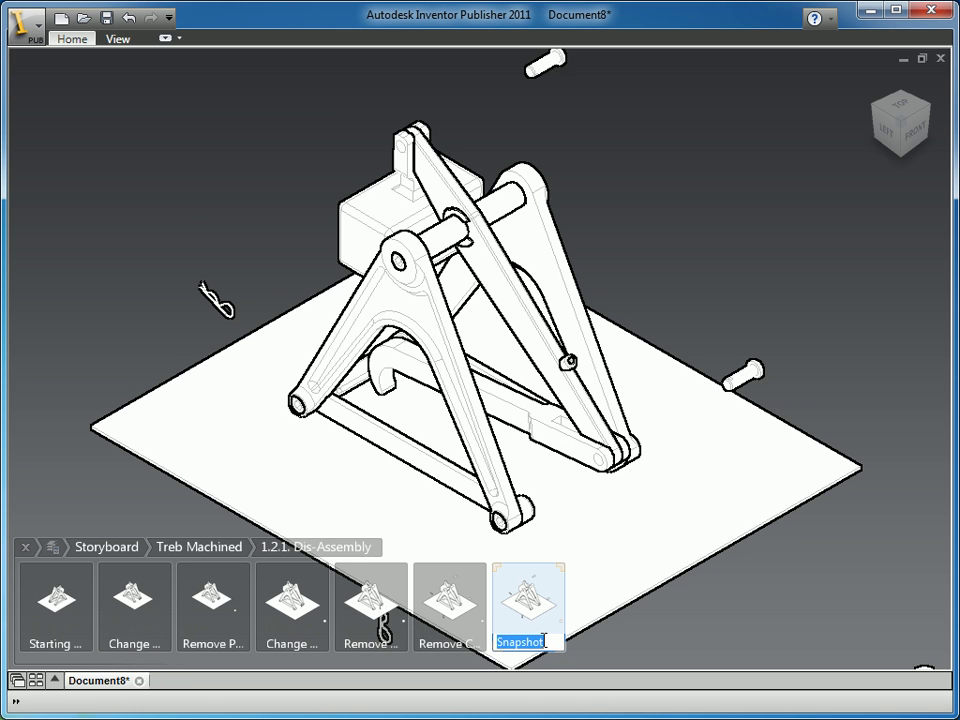
text(REmove)
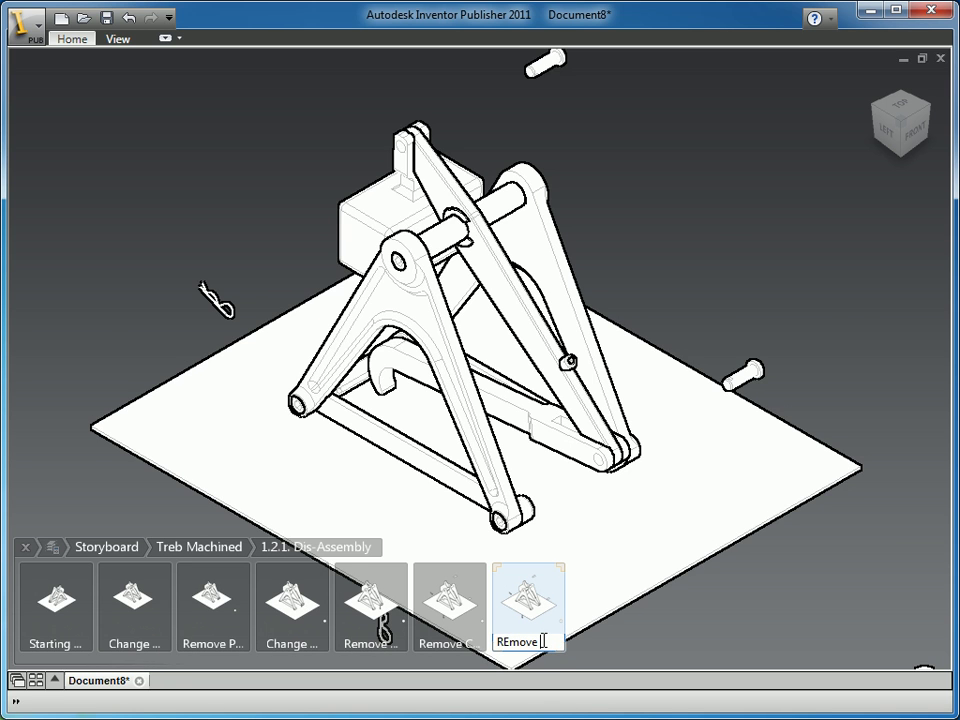
text( Projectile A)
key(Return)
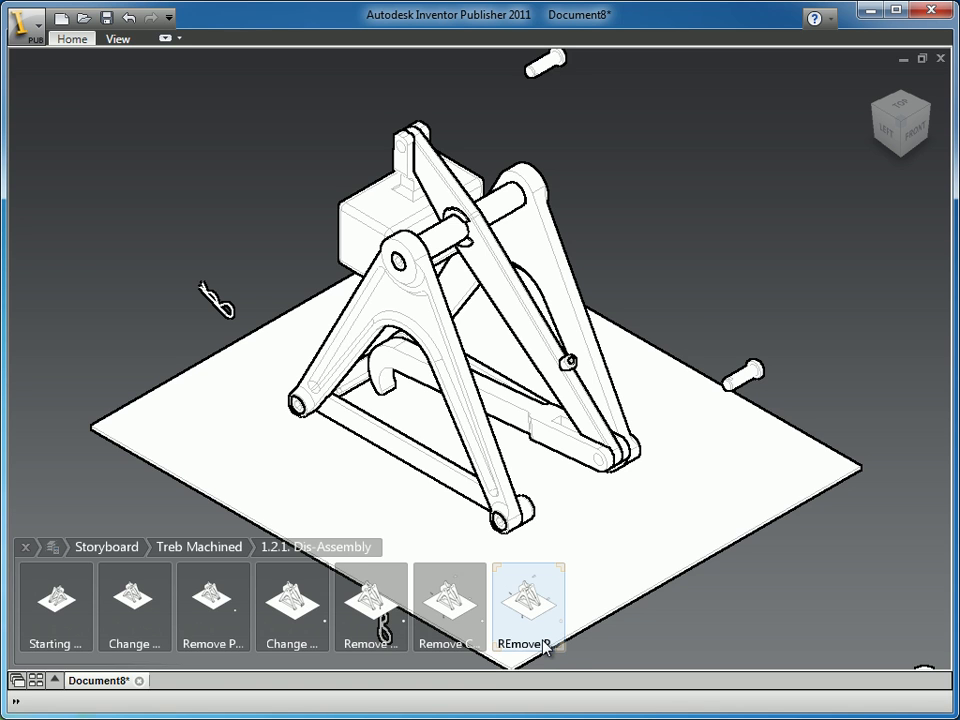
Step: Correct the capitalisation of the first word in the new snapshot's name to "Remove"
double_click(527, 645)
drag(512, 644, 480, 648)
click(505, 642)
key(Delete)
text(e)
key(Return)
Step: Relocate the projectile arm's move triad to its hooked end and rotate the arm so the forked end swings clear of the throwing arm
middle_drag(645, 553, 671, 504)
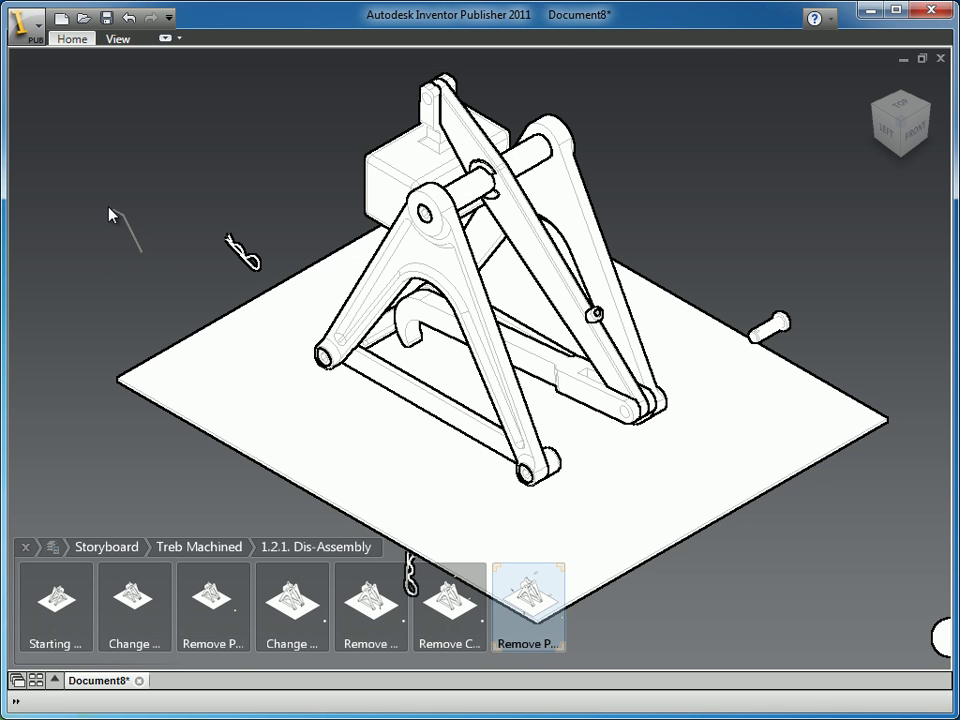
click(588, 398)
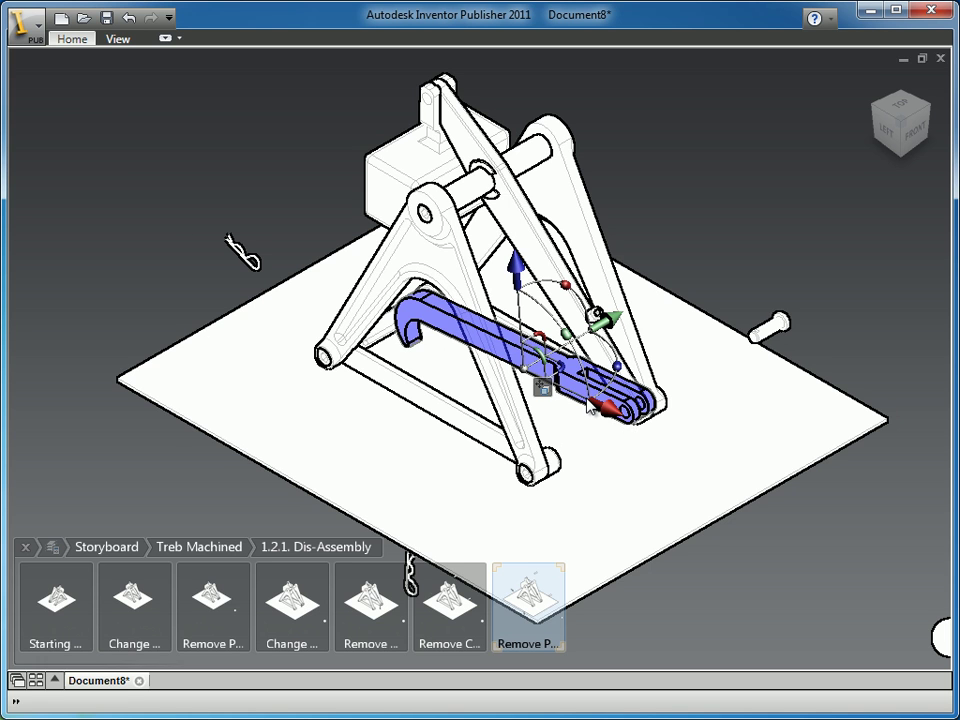
right_click(550, 400)
click(568, 407)
right_click(546, 395)
click(567, 410)
right_click(546, 396)
click(556, 410)
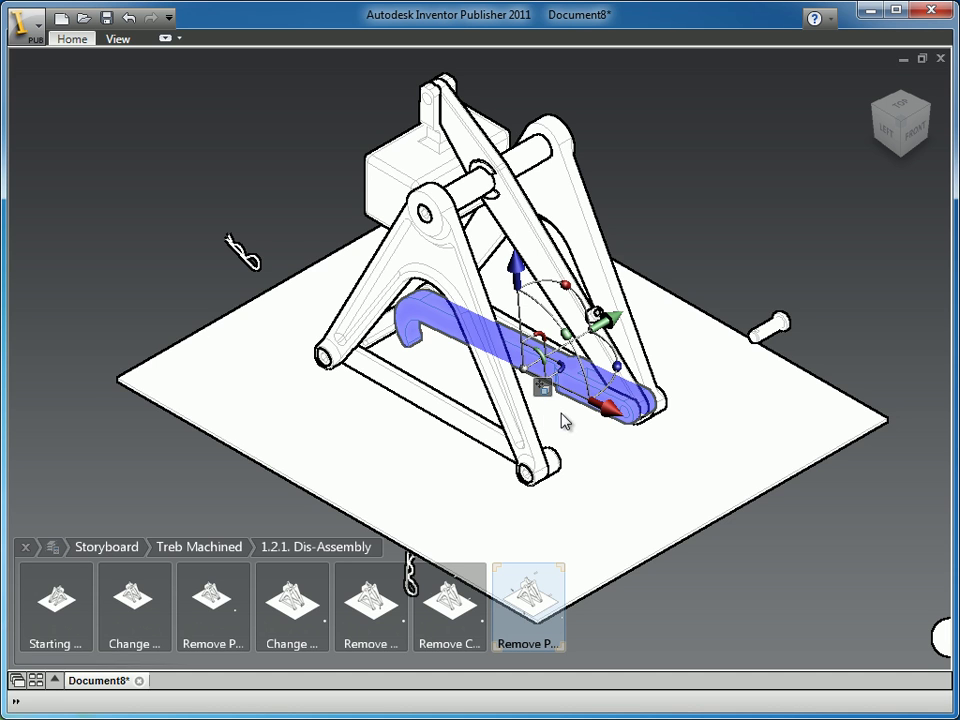
click(409, 328)
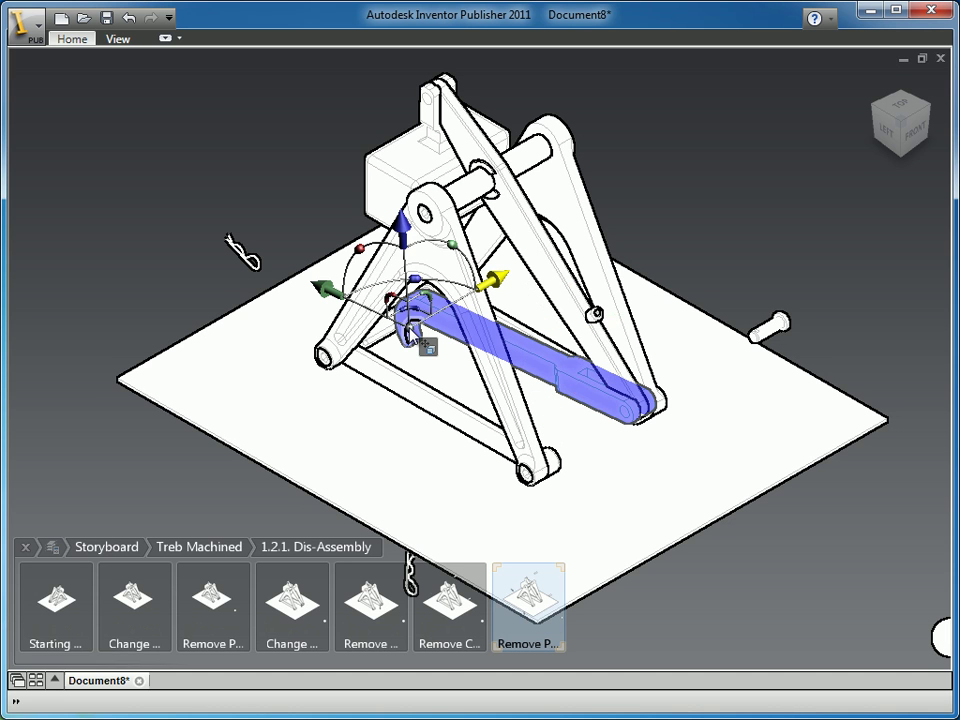
click(321, 291)
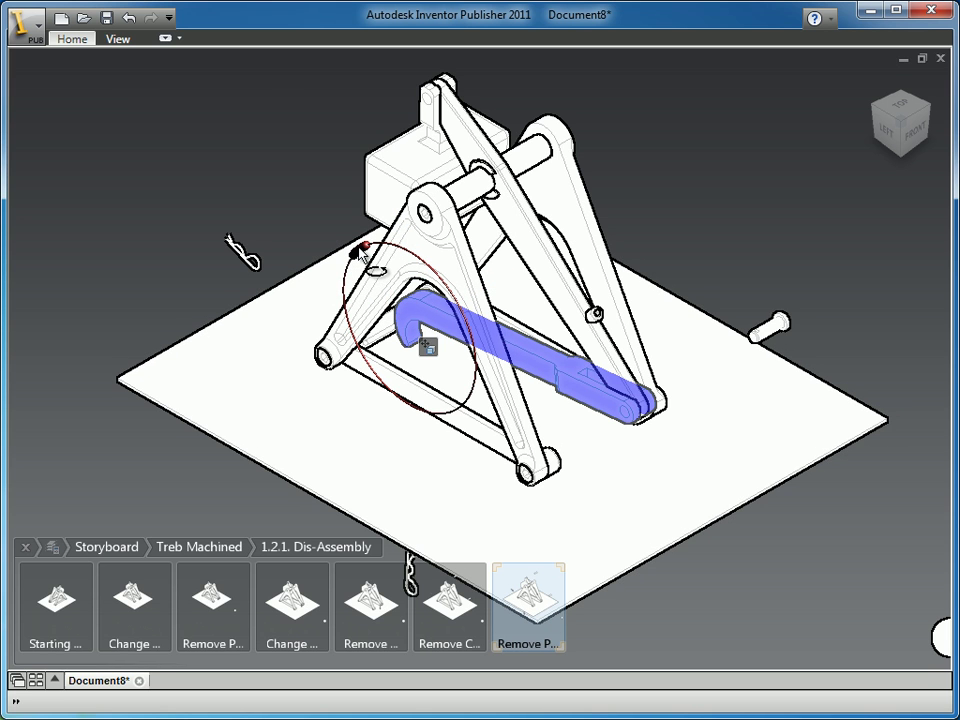
drag(358, 249, 476, 314)
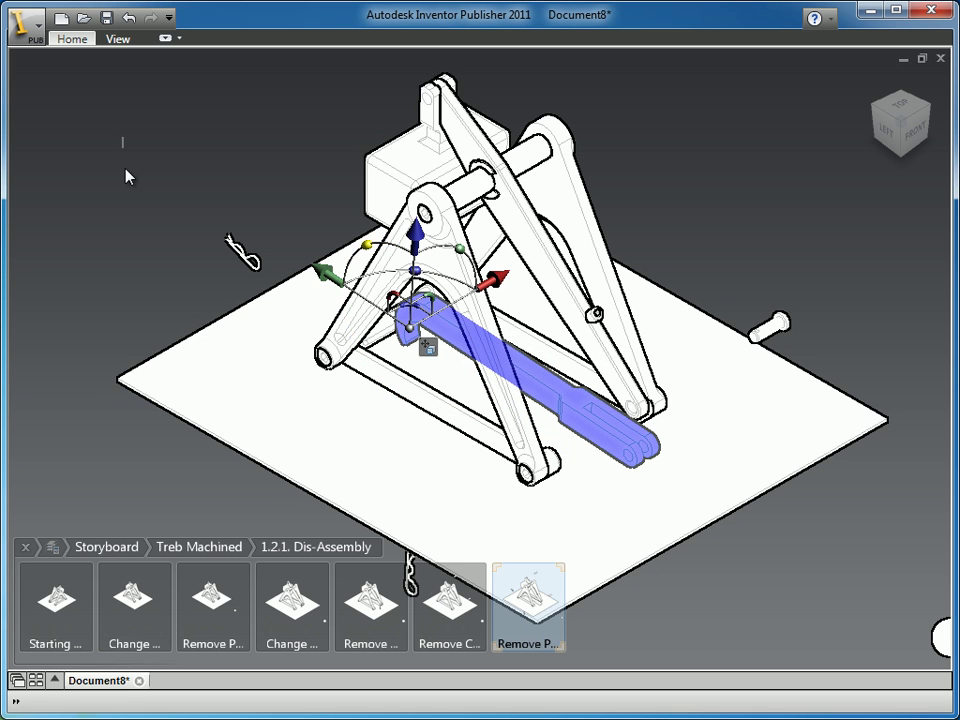
Step: Capture another snapshot of the rotated projectile arm and name it "Remove Projectile Arm"
right_drag(127, 213, 127, 214)
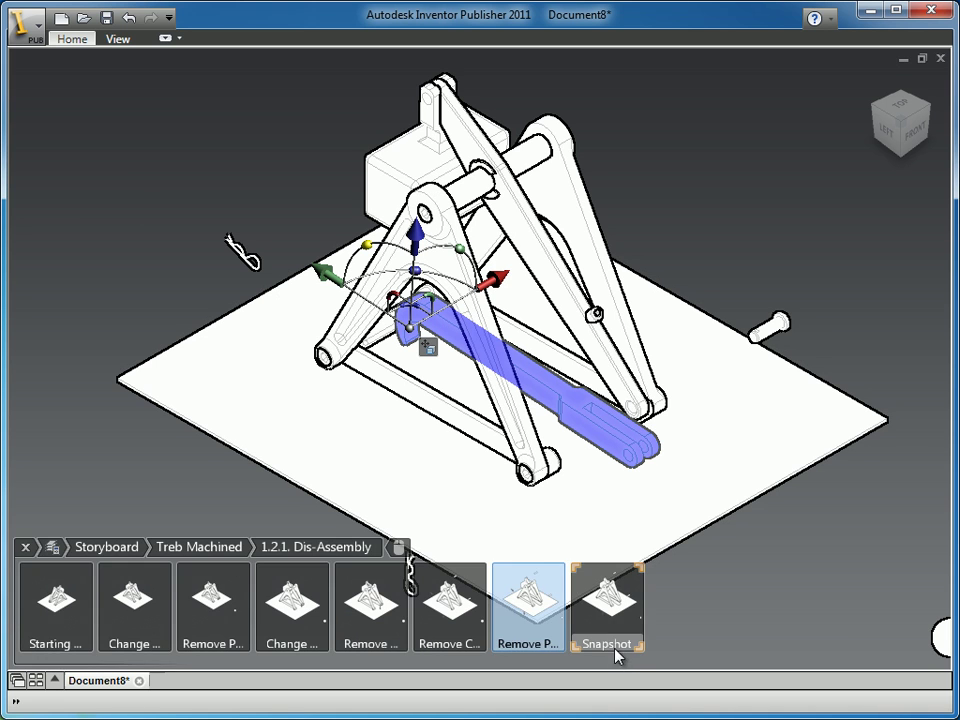
double_click(615, 647)
text(Remov)
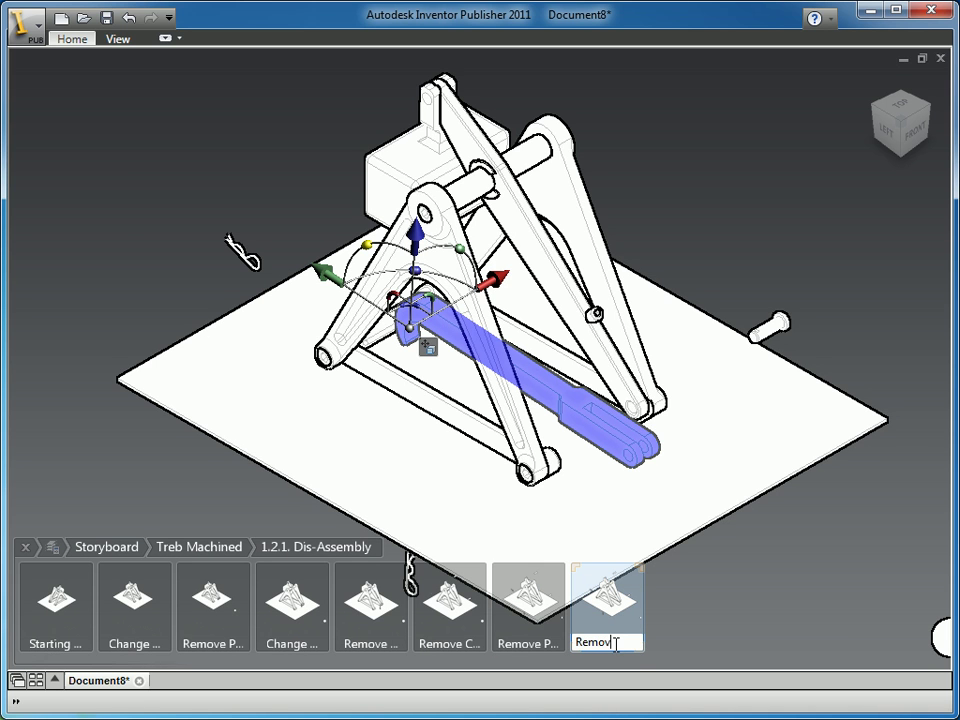
text(e Projectile)
text( Arm)
key(Return)
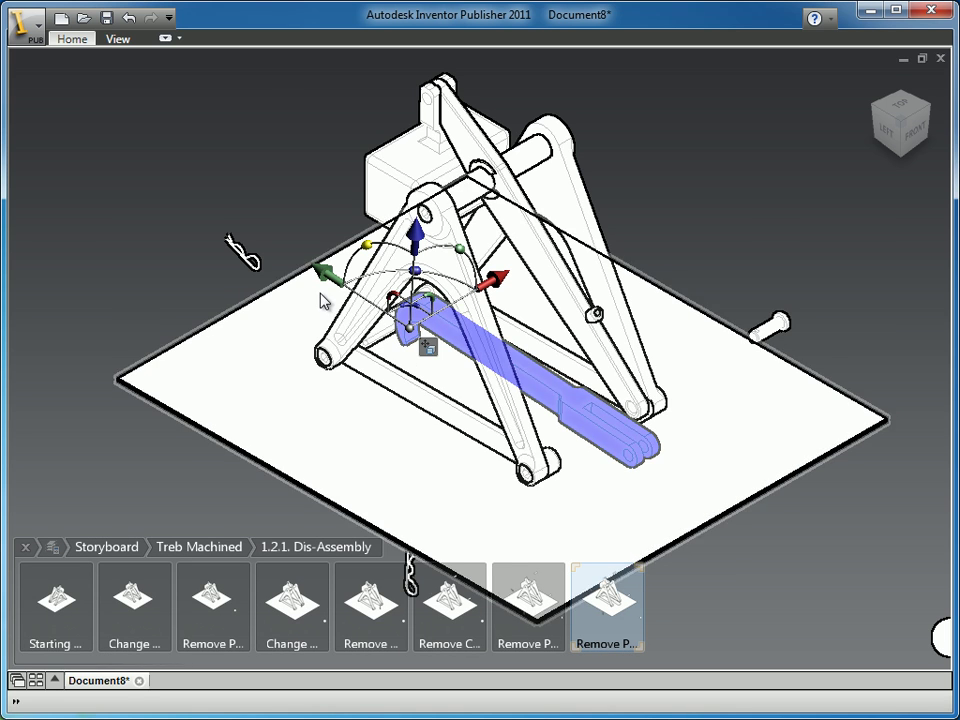
click(427, 346)
click(441, 368)
click(408, 386)
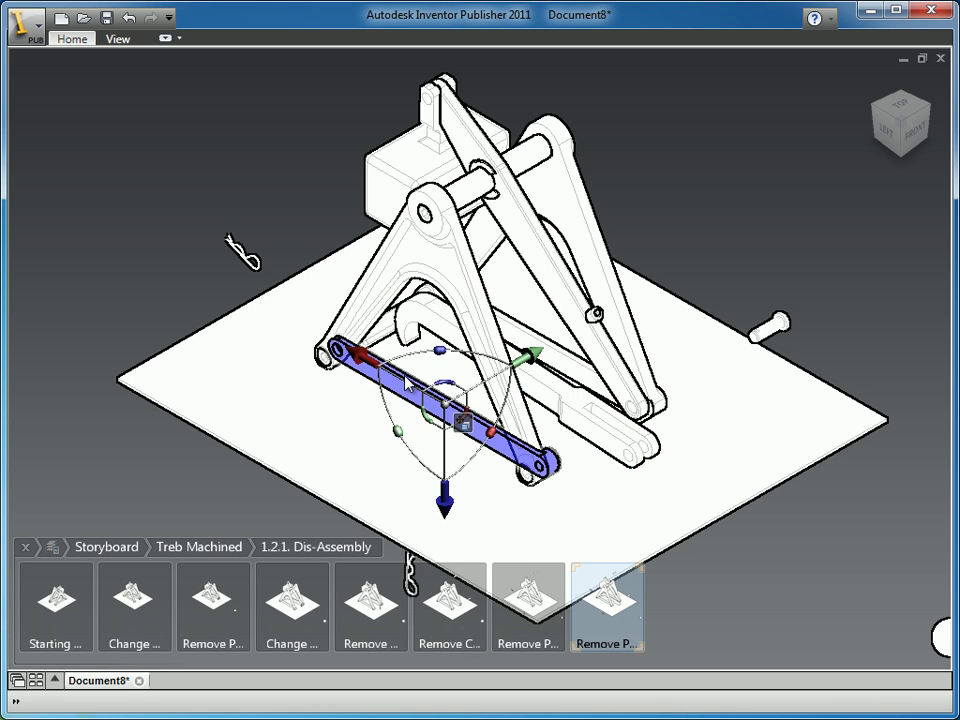
drag(364, 356, 378, 407)
key(ctrl+z)
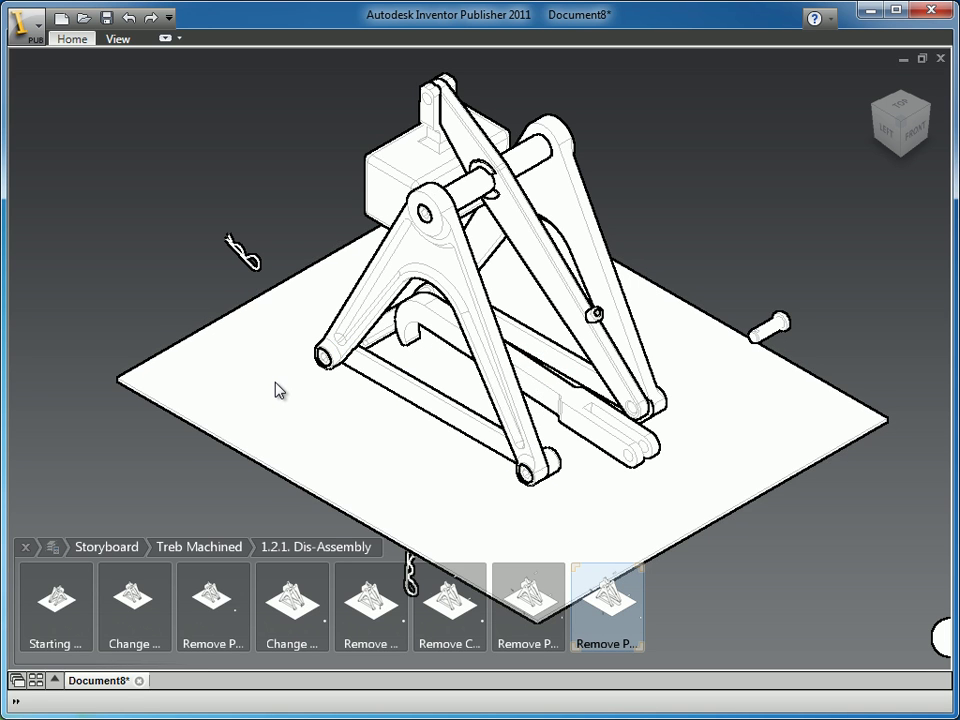
Step: Align the projectile arm's move triad with the near lower crossbar and slide the arm out of the frame, beyond the base plate
click(424, 342)
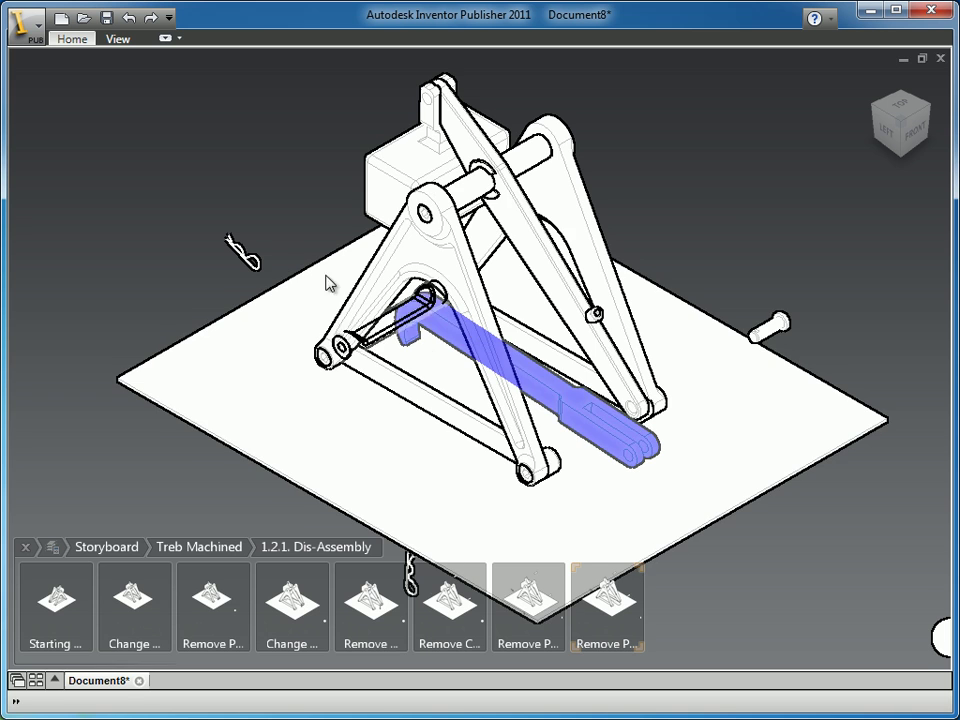
right_drag(281, 210, 229, 158)
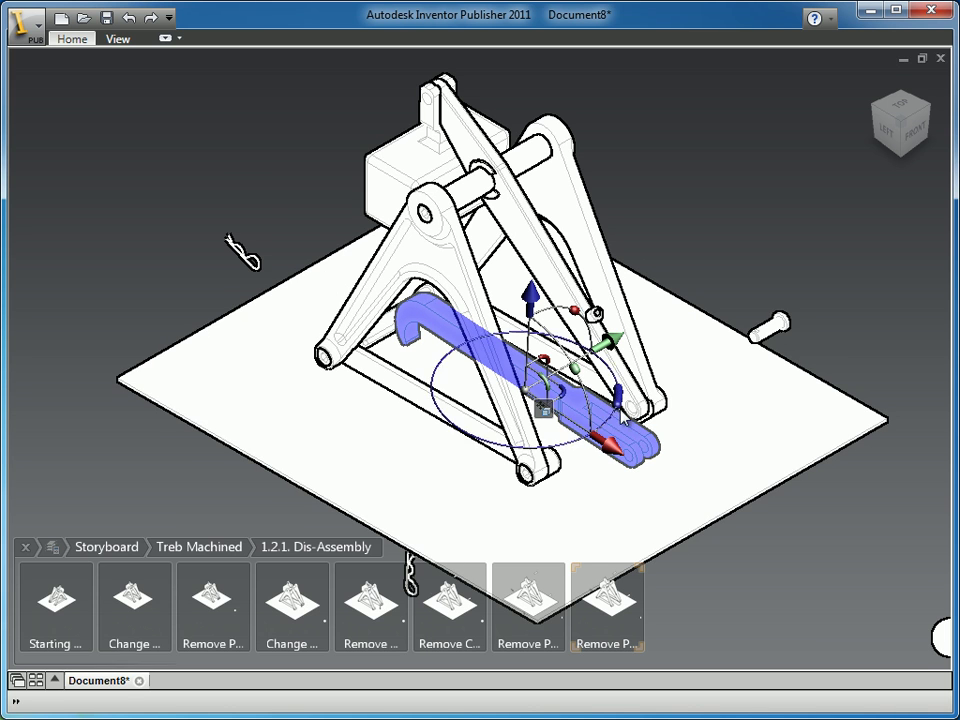
click(544, 410)
click(566, 432)
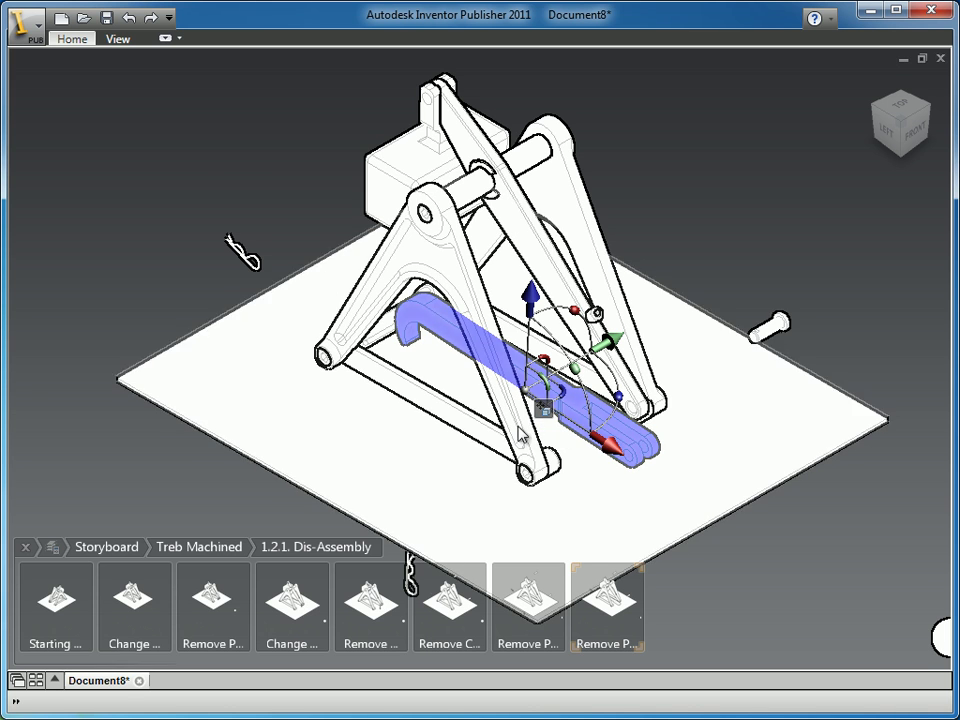
click(457, 407)
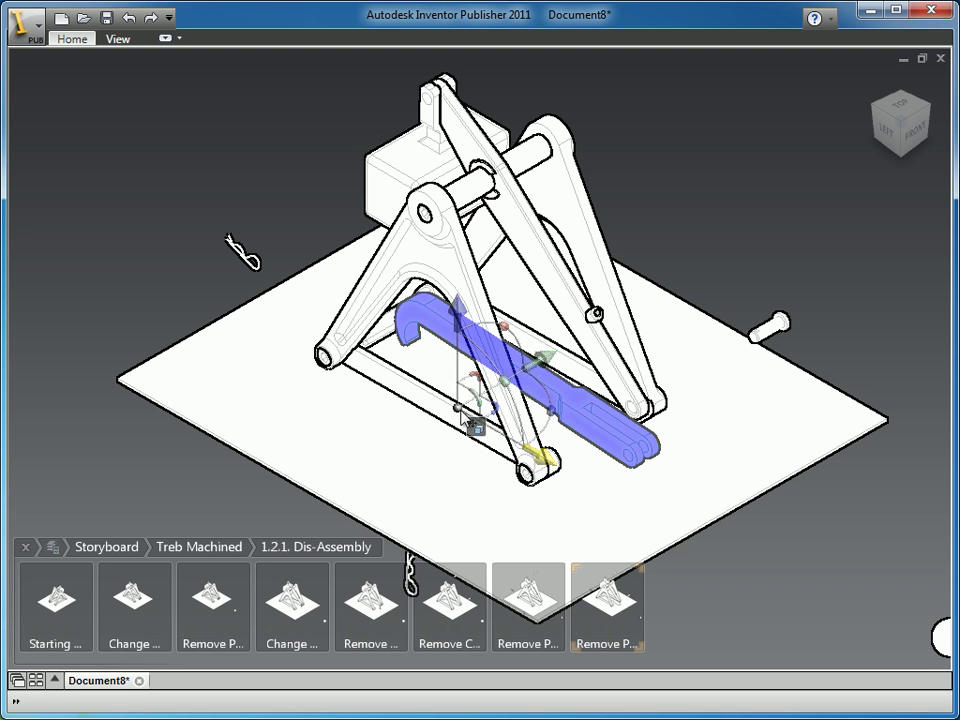
click(537, 455)
drag(545, 458, 571, 434)
middle_drag(261, 298, 771, 563)
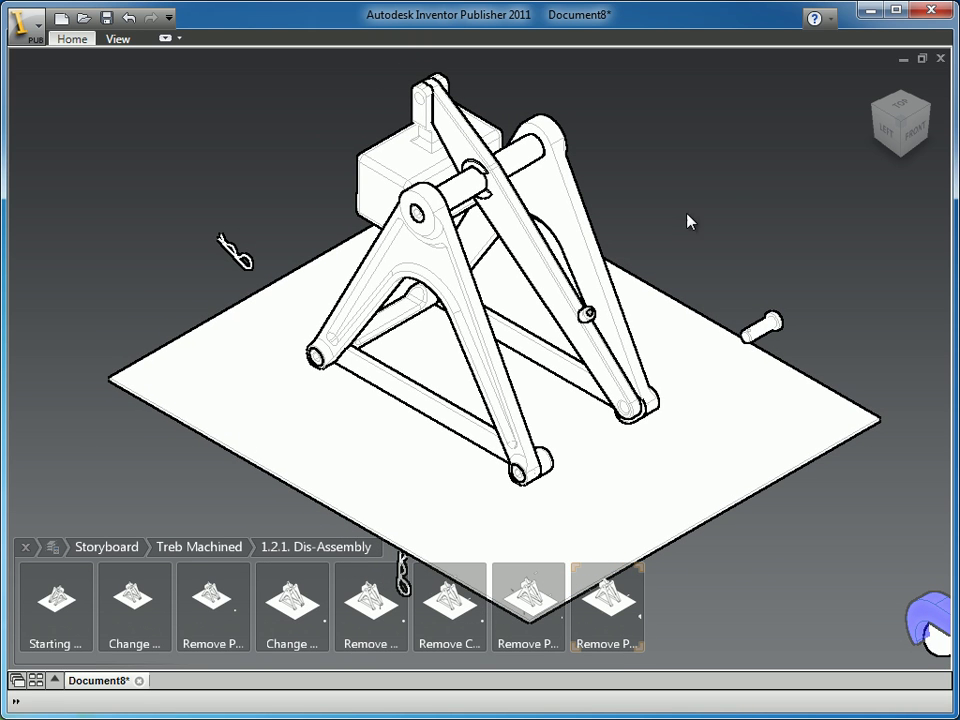
Step: Capture a new snapshot and move the counterweight block away from the throwing arm along the triad's blue axis
right_drag(706, 144, 708, 223)
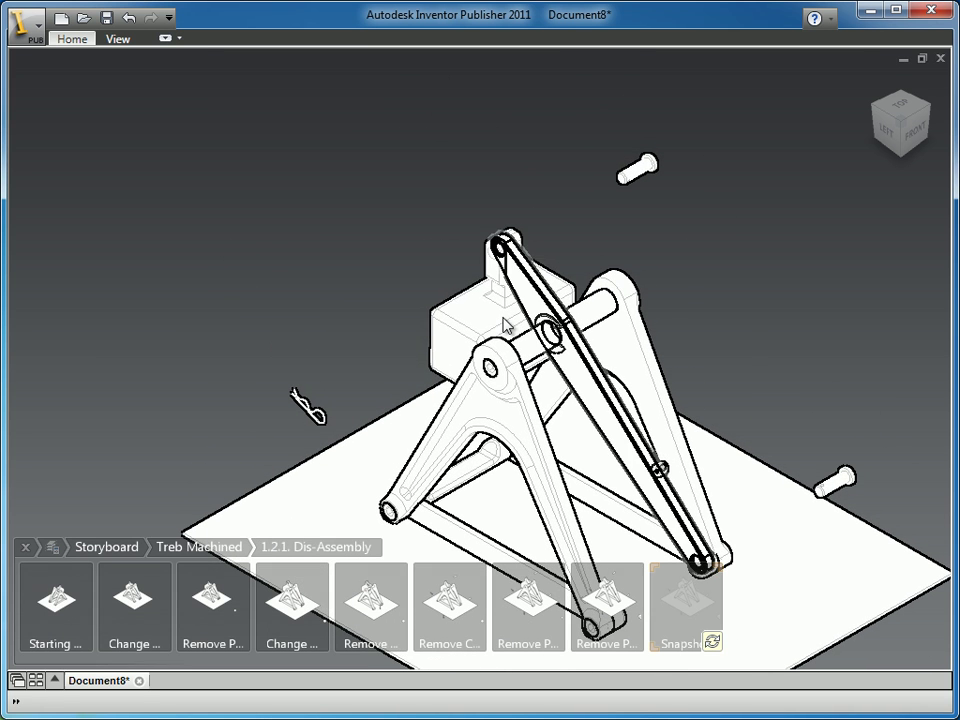
click(505, 325)
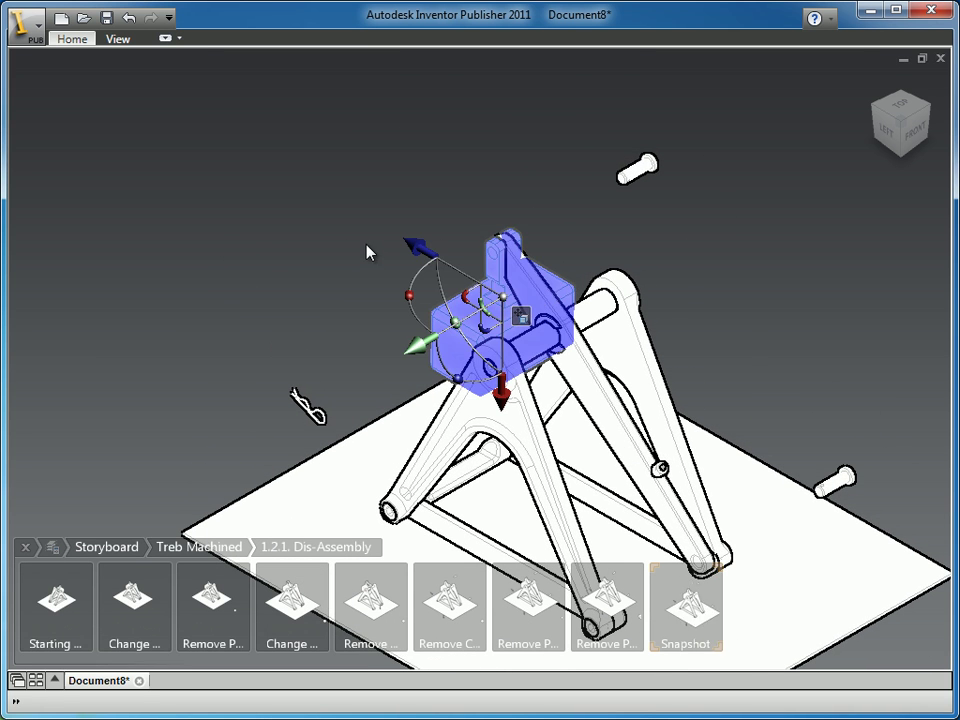
drag(420, 252, 141, 148)
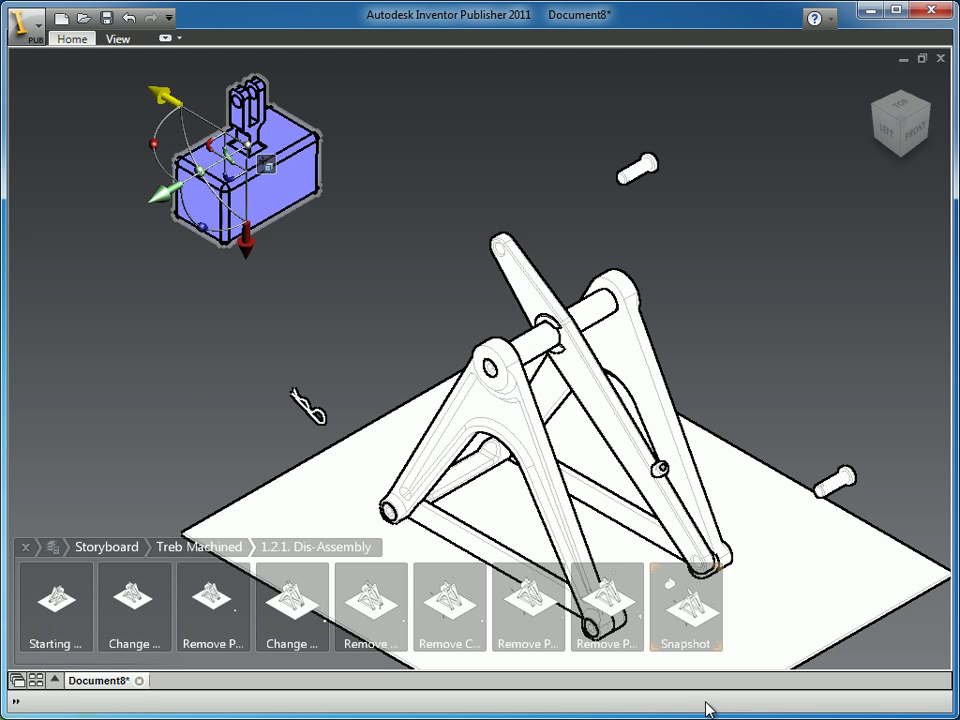
Step: Rename the snapshot with the moved counterweight as "Remove Weight"
click(690, 644)
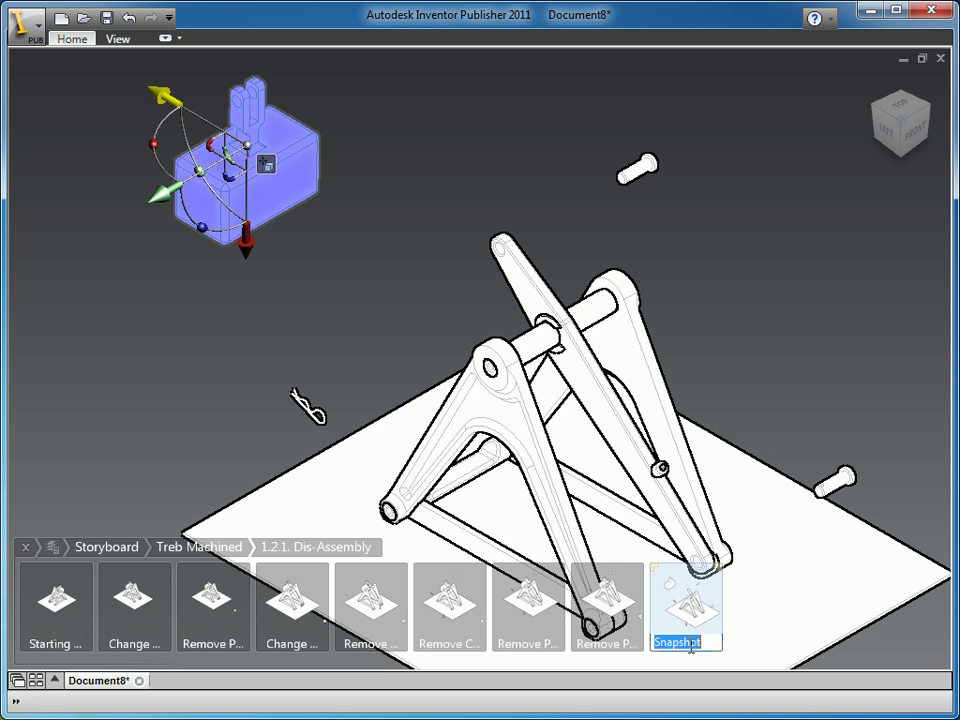
text(Rem)
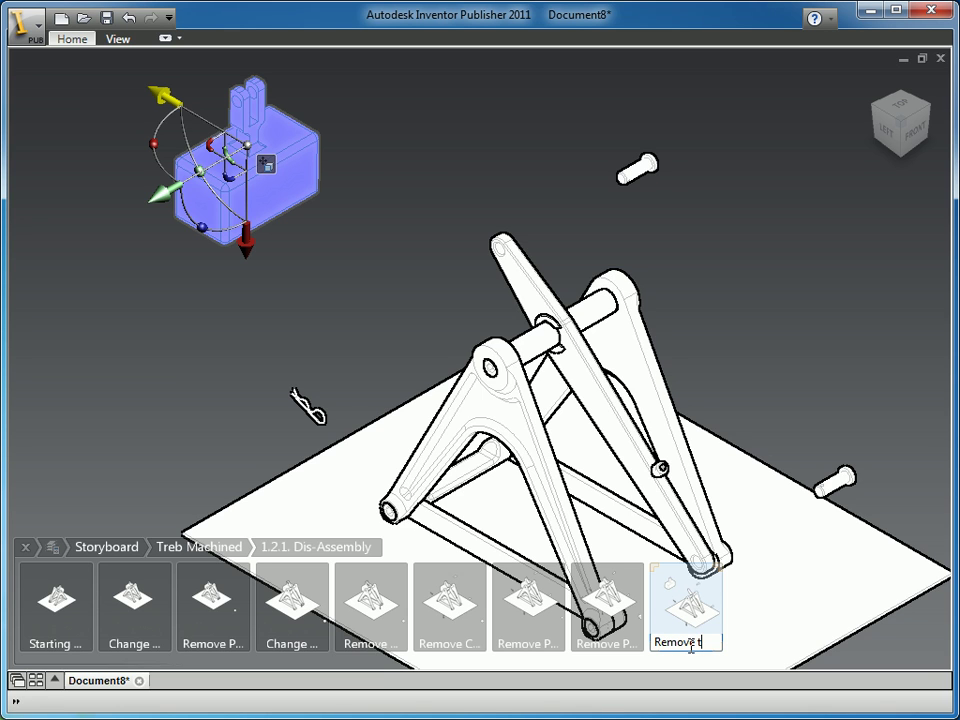
text(ove Weight)
key(Return)
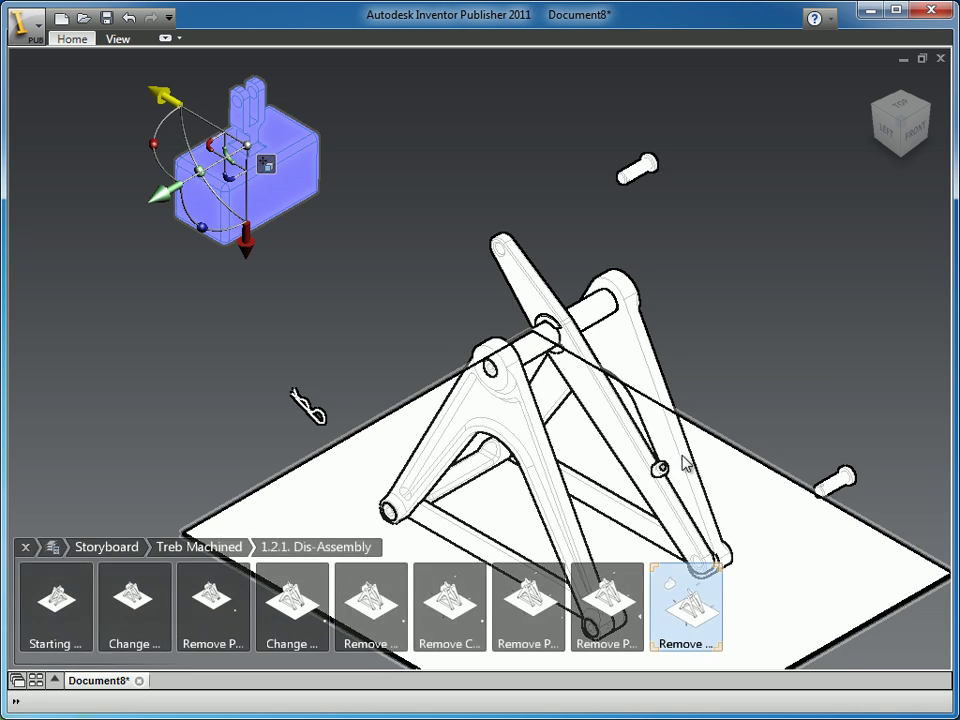
Step: Capture another snapshot centred on the remaining frame and name it "Remove A-Arm"
middle_drag(660, 461, 596, 283)
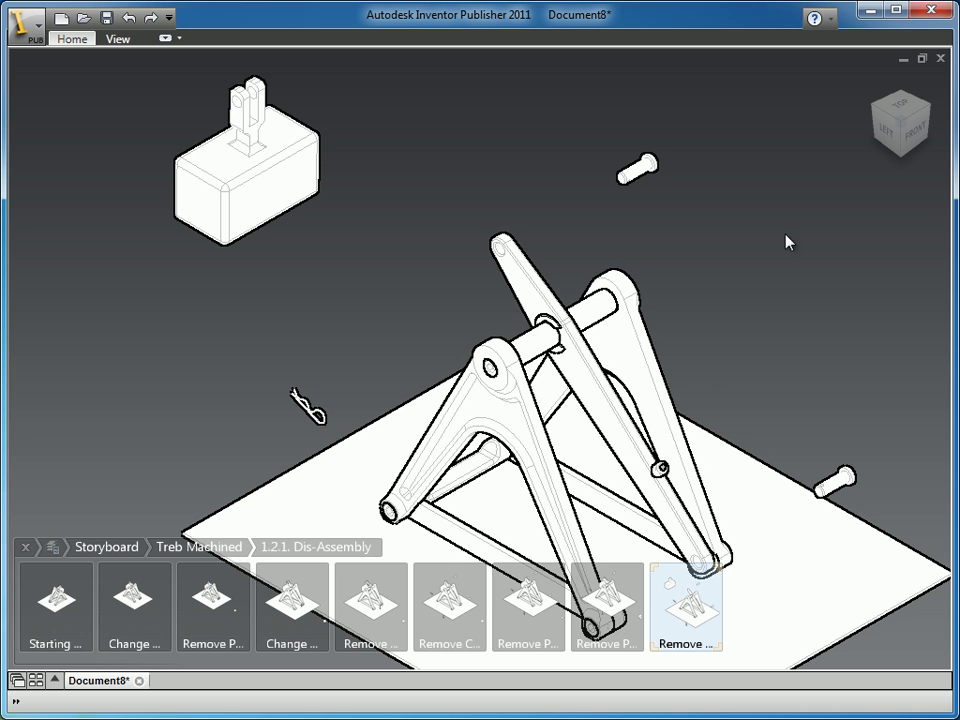
drag(777, 168, 777, 282)
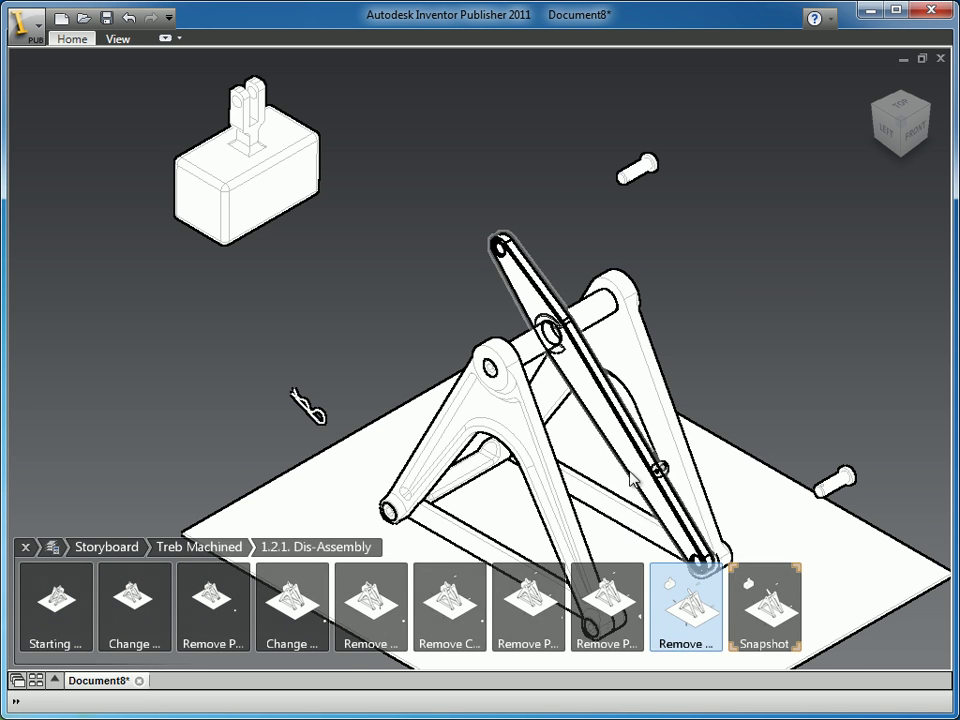
mouse_move(630, 471)
middle_down()
mouse_move(617, 386)
mouse_move(564, 322)
middle_up()
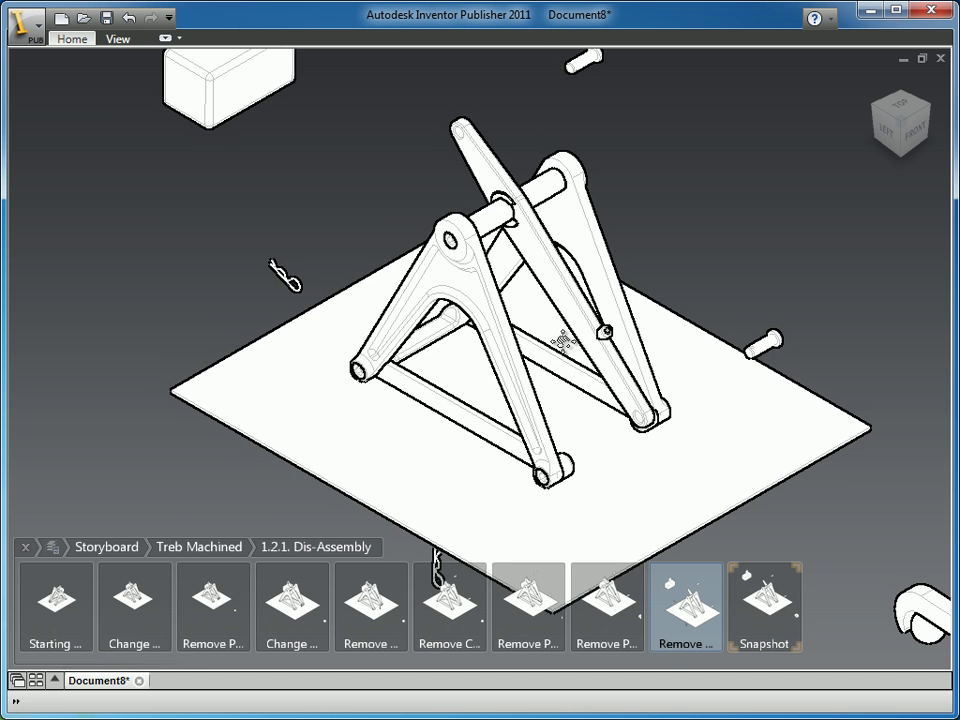
double_click(765, 643)
text(REm)
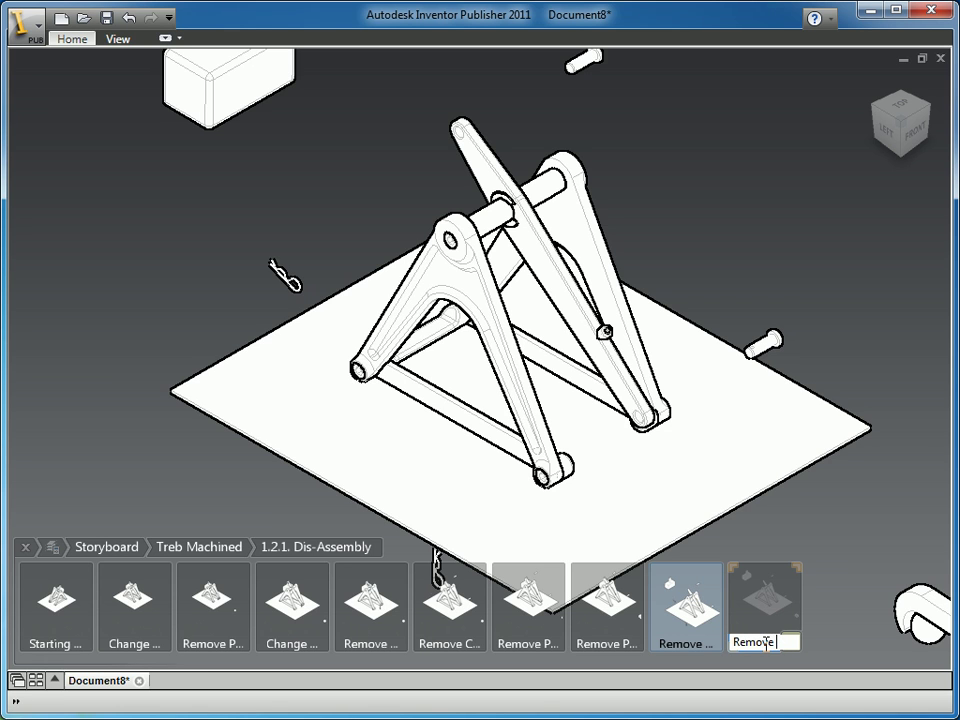
text(ove A-Arm)
key(Return)
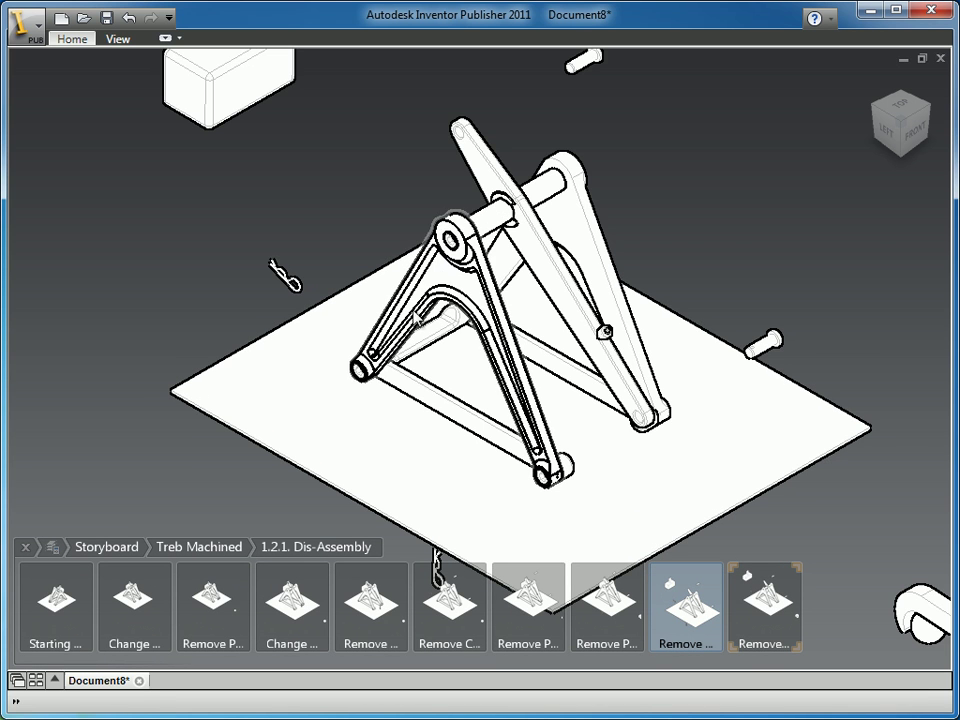
Step: Move the three bolts of the near A-arm together outward along their common axis, clear of their holes
click(360, 371)
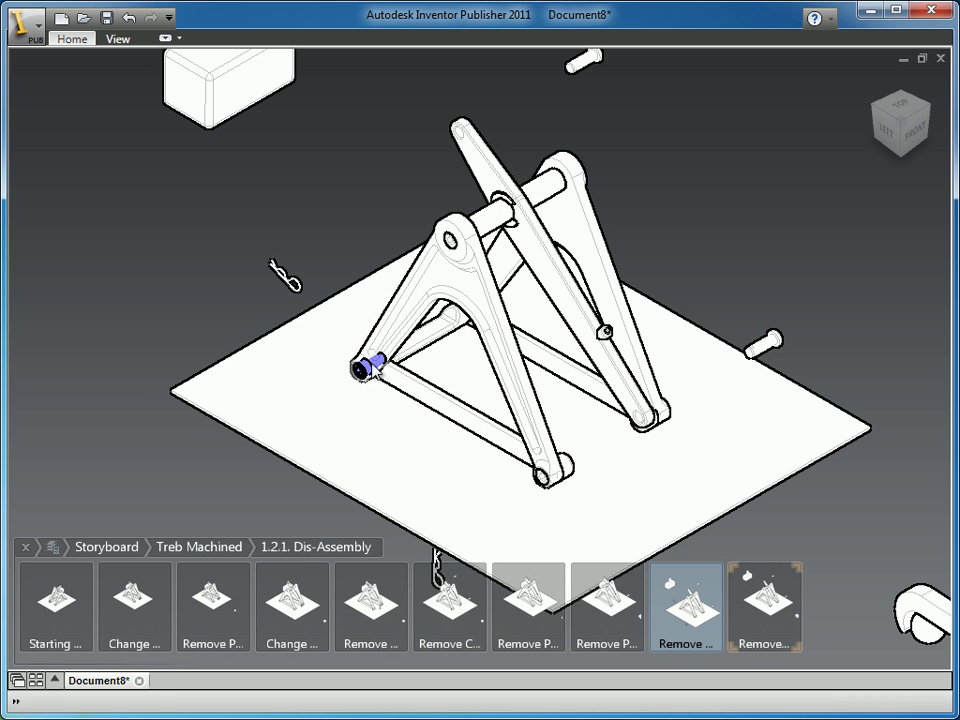
ctrl+click(457, 236)
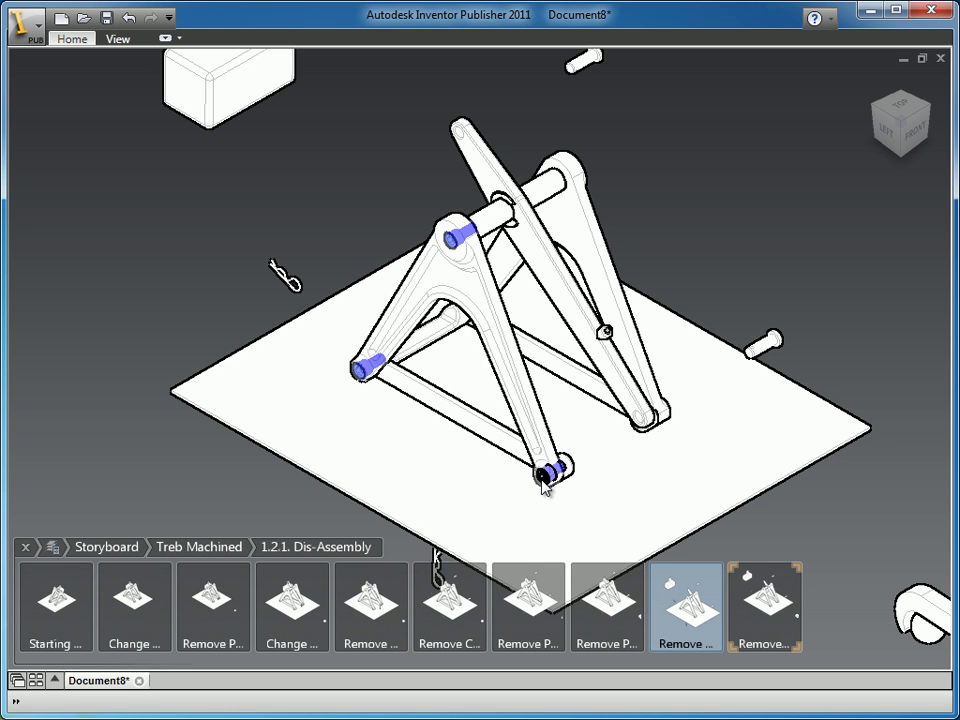
ctrl+click(541, 478)
right_click(215, 261)
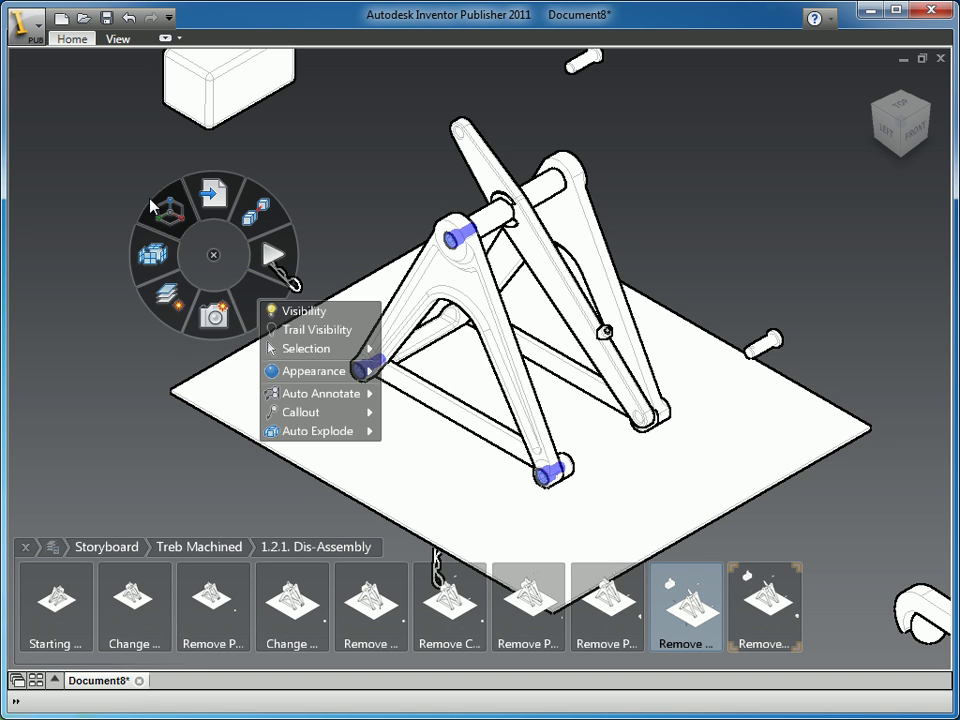
click(151, 204)
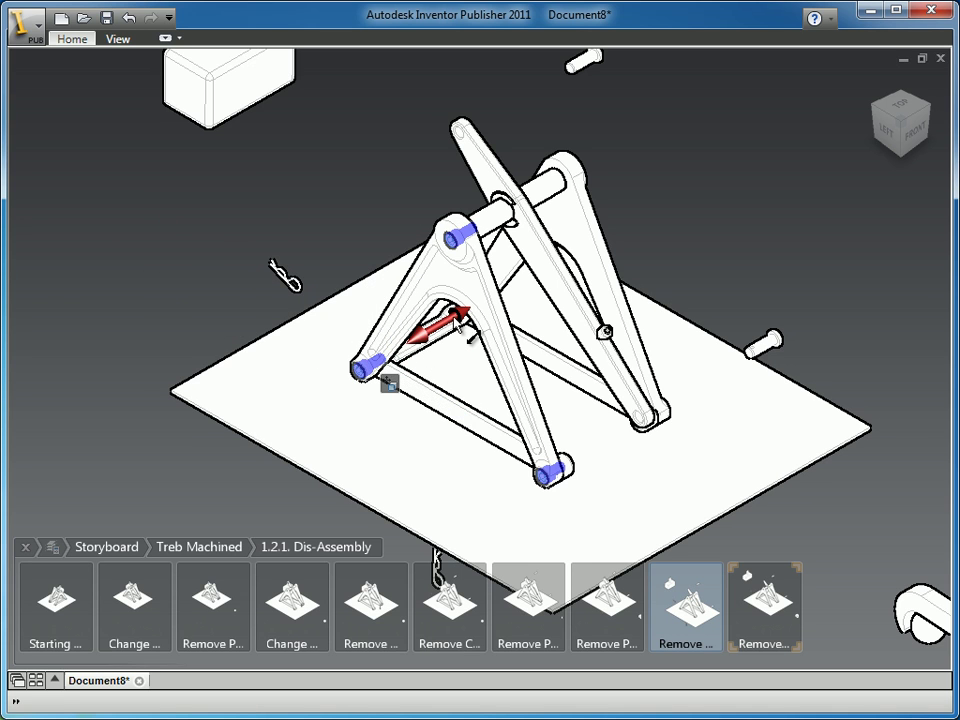
drag(458, 320, 418, 345)
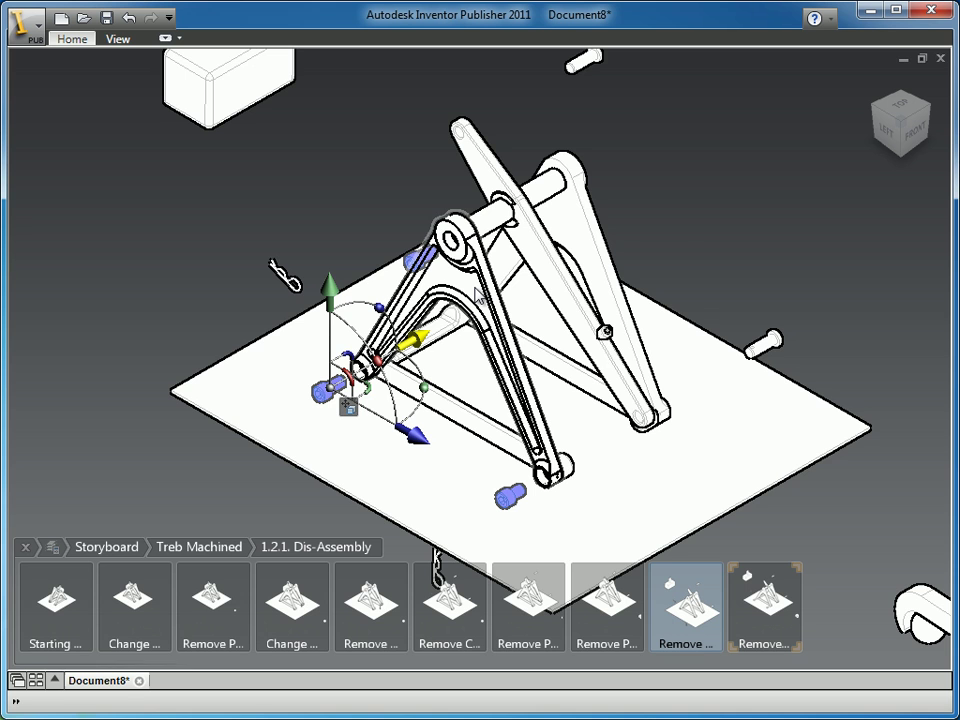
Step: Add the near A-arm and its lower crossbar to the move and slide them with the bolts off the base plate
ctrl+click(475, 288)
drag(422, 338, 357, 382)
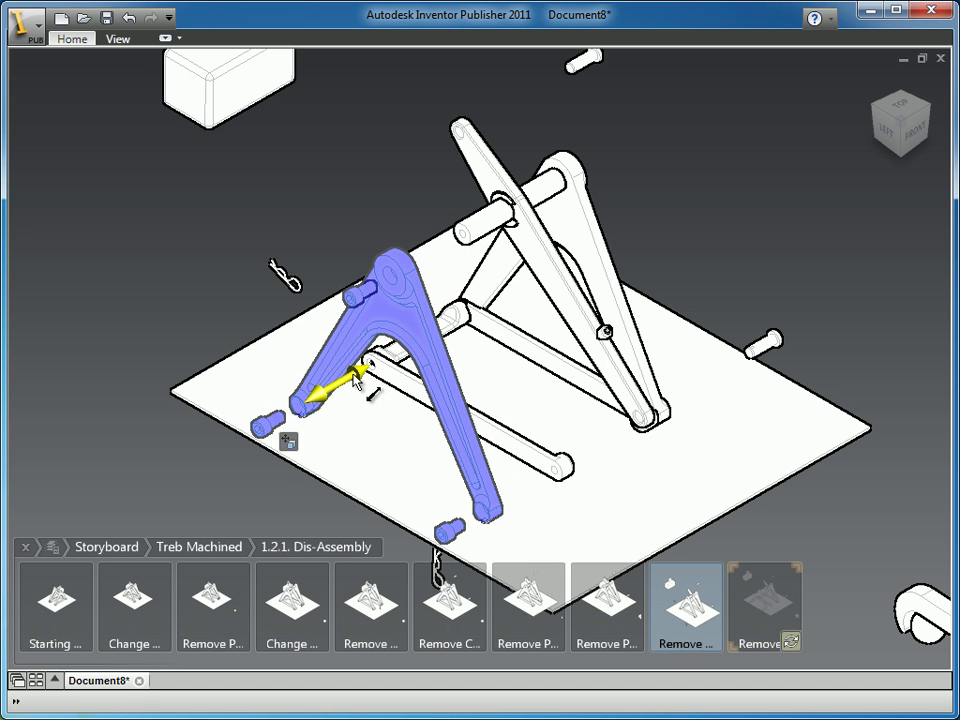
ctrl+click(510, 447)
drag(352, 377, 207, 462)
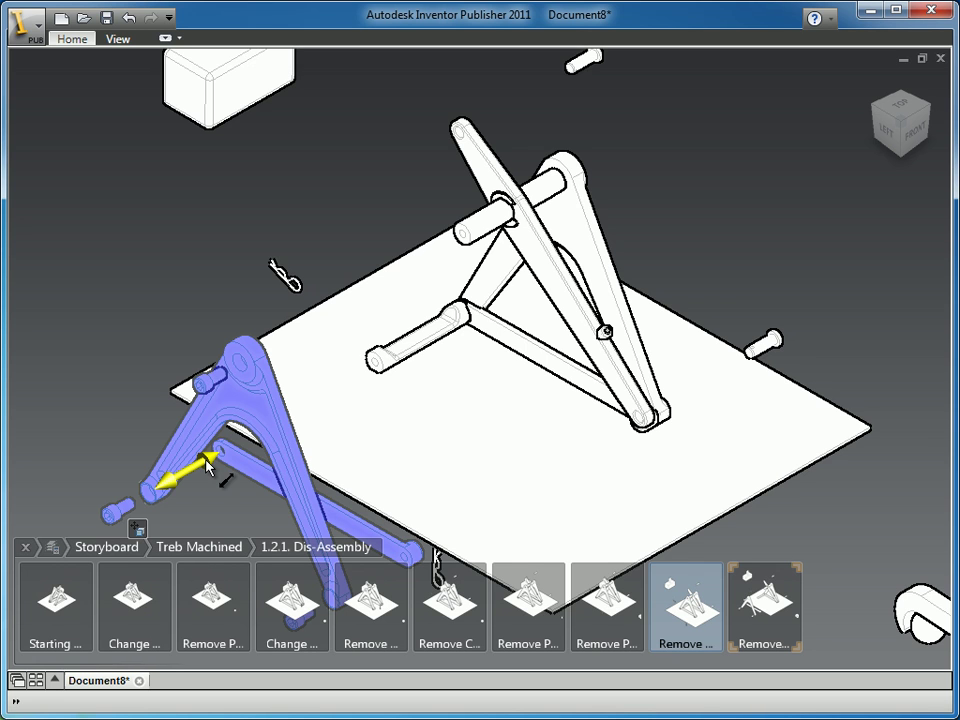
drag(206, 460, 206, 461)
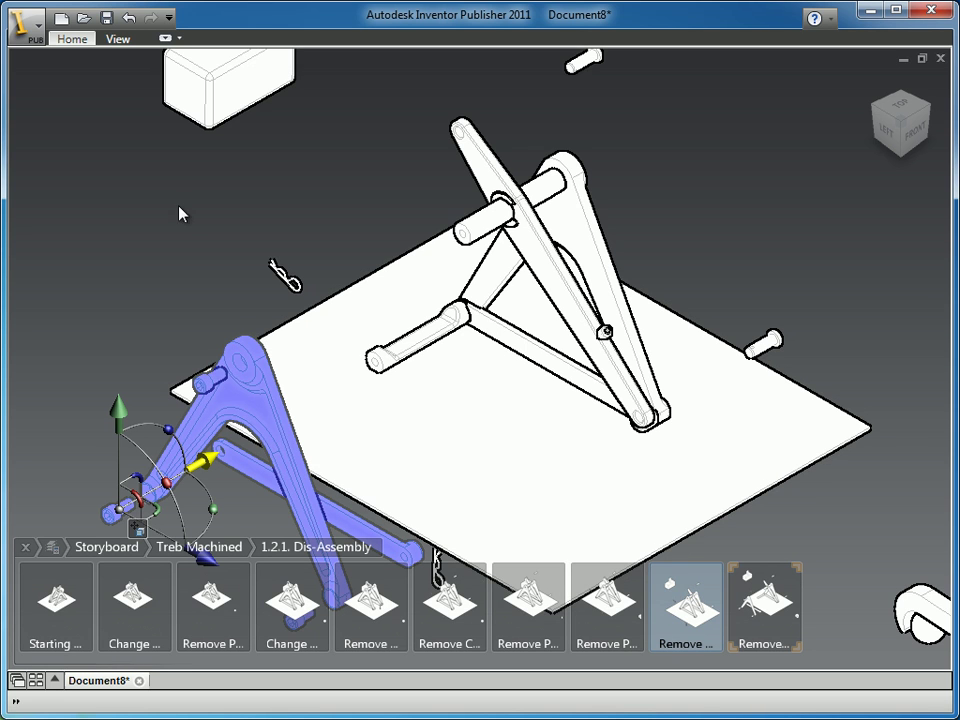
click(352, 206)
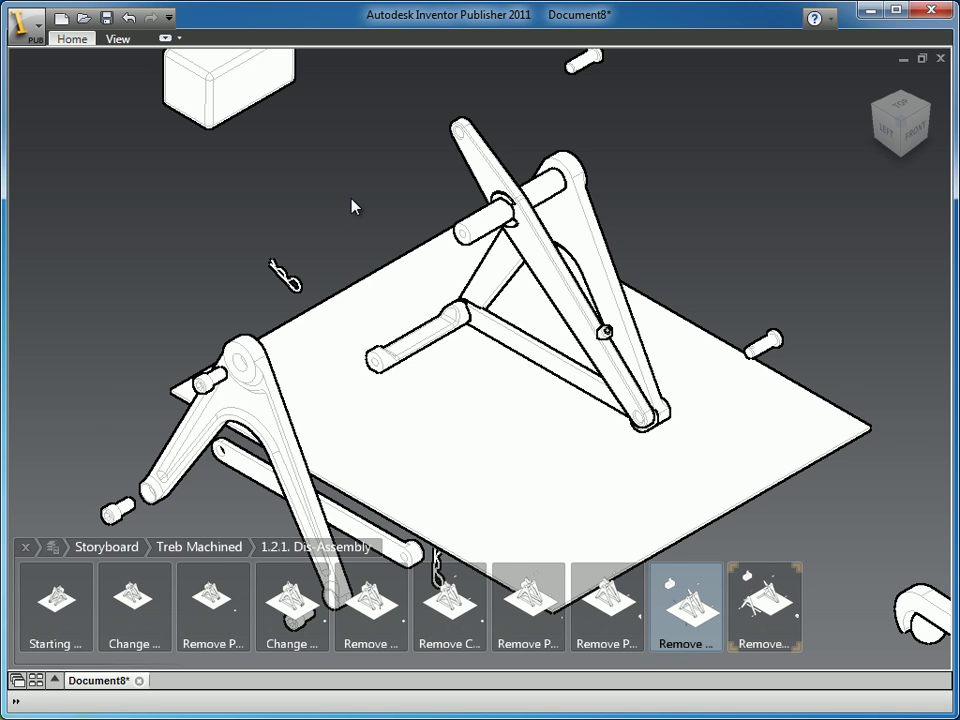
Step: Review the "Remove Weight" and "Remove A-Arm" snapshots in turn and capture a new snapshot from the latter
click(690, 583)
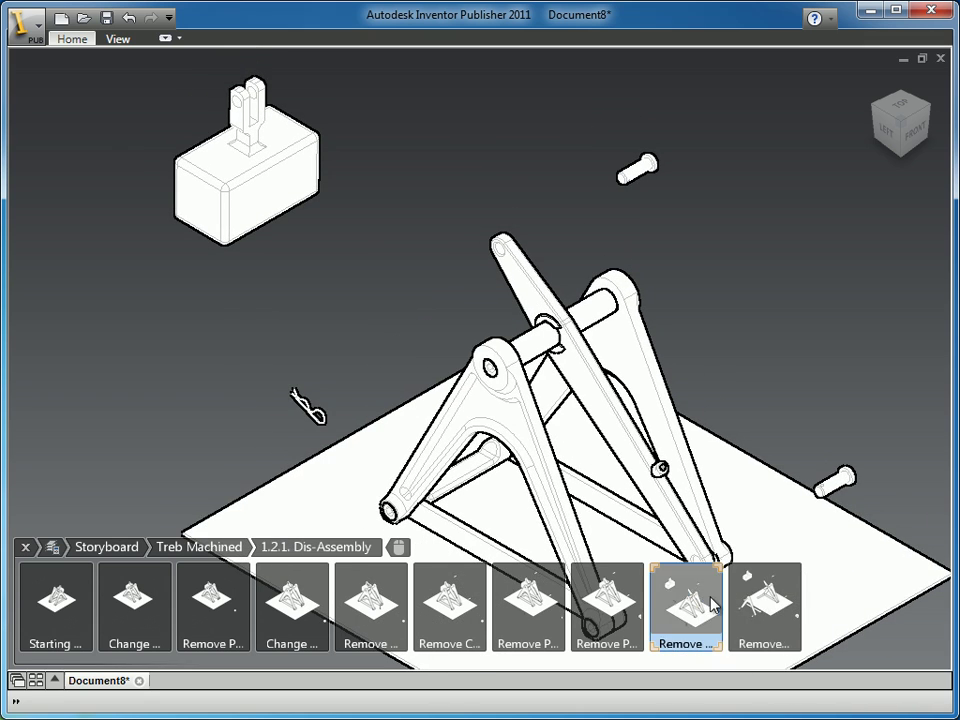
click(783, 584)
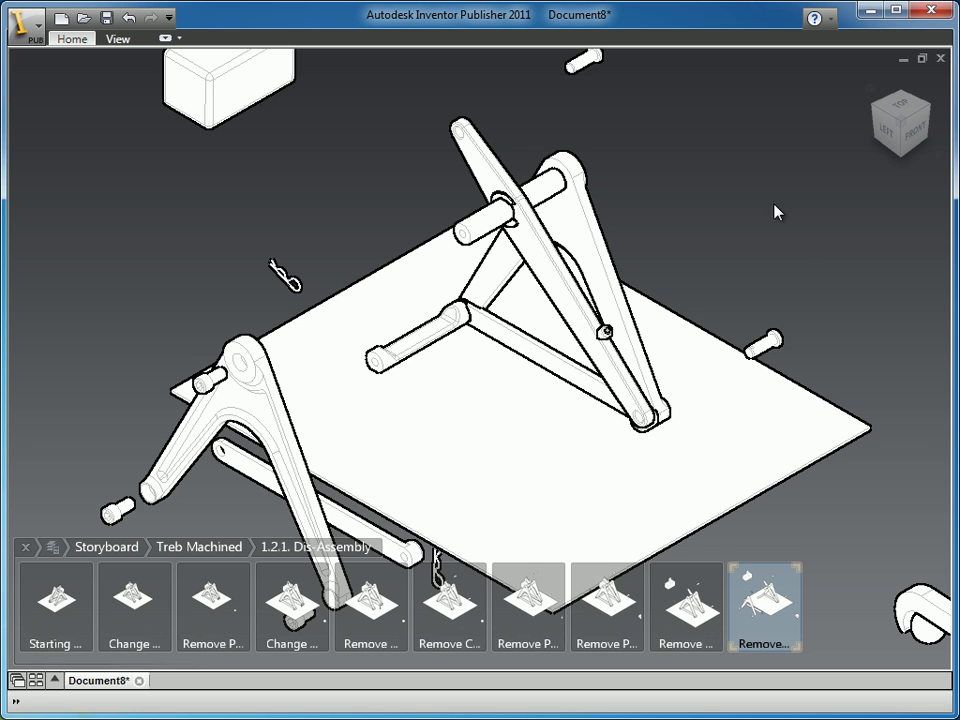
right_drag(777, 251, 777, 254)
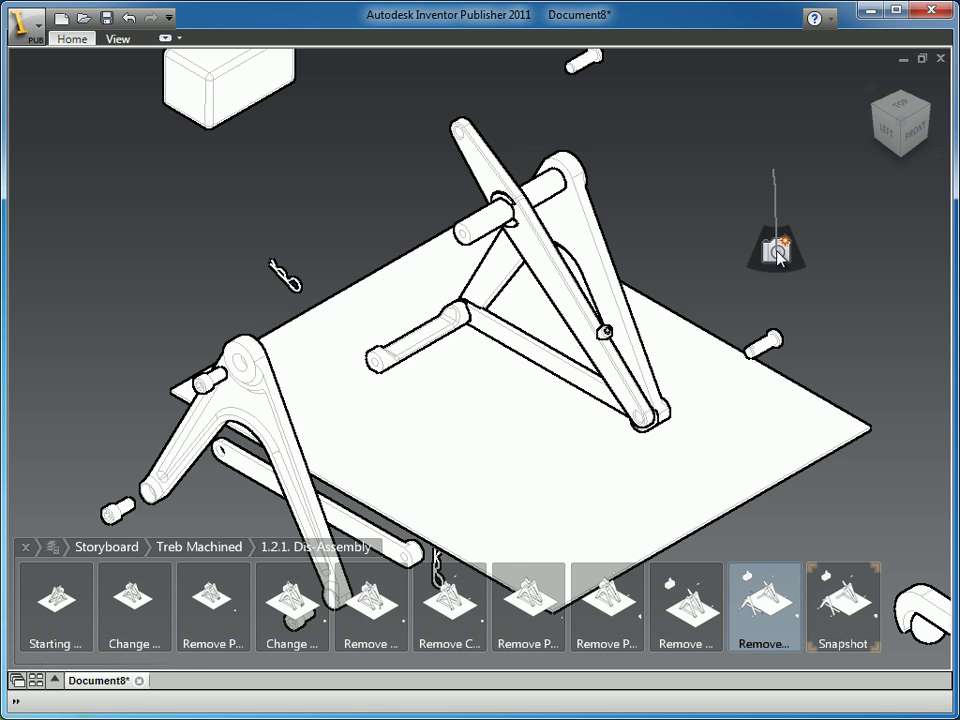
Step: Move the retaining clips from both sides of the throwing arm away along the triad's green axis and capture another snapshot
click(506, 208)
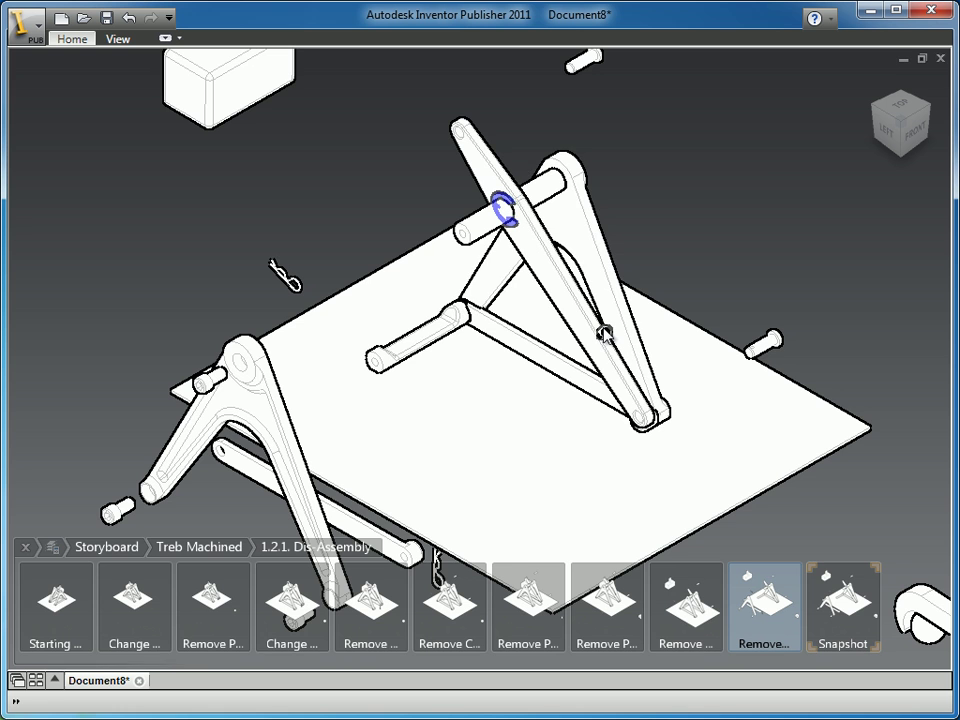
click(927, 108)
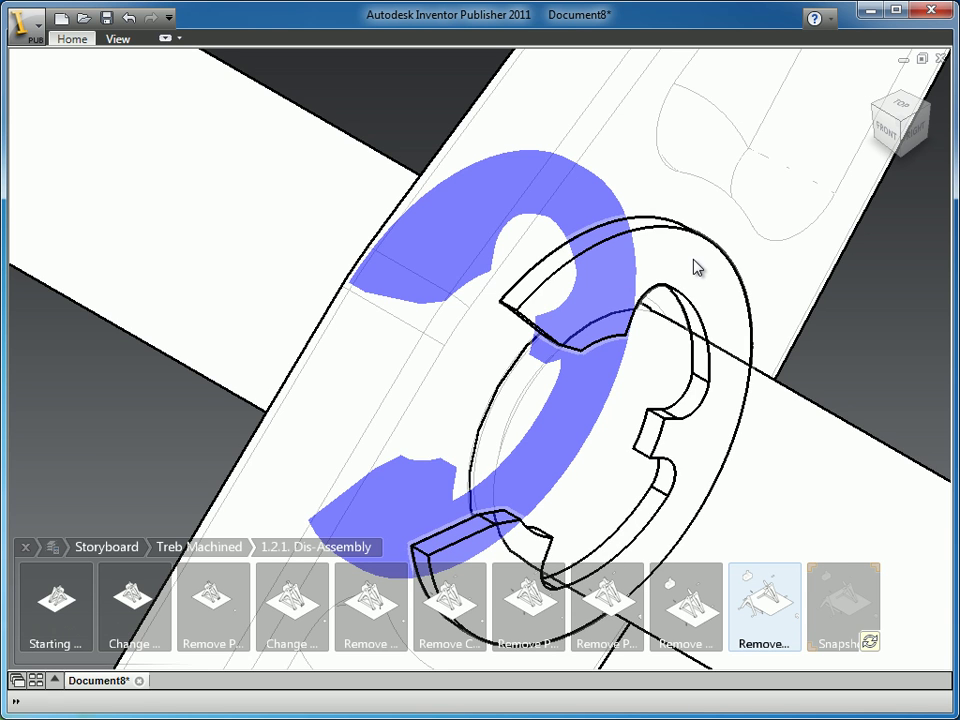
ctrl+click(694, 261)
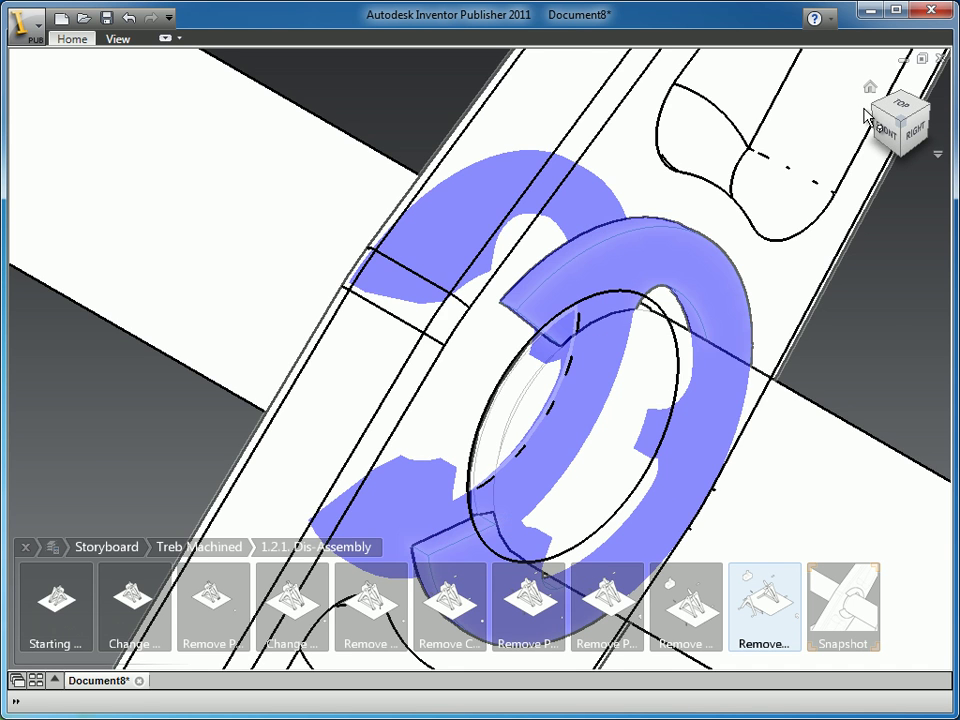
click(875, 109)
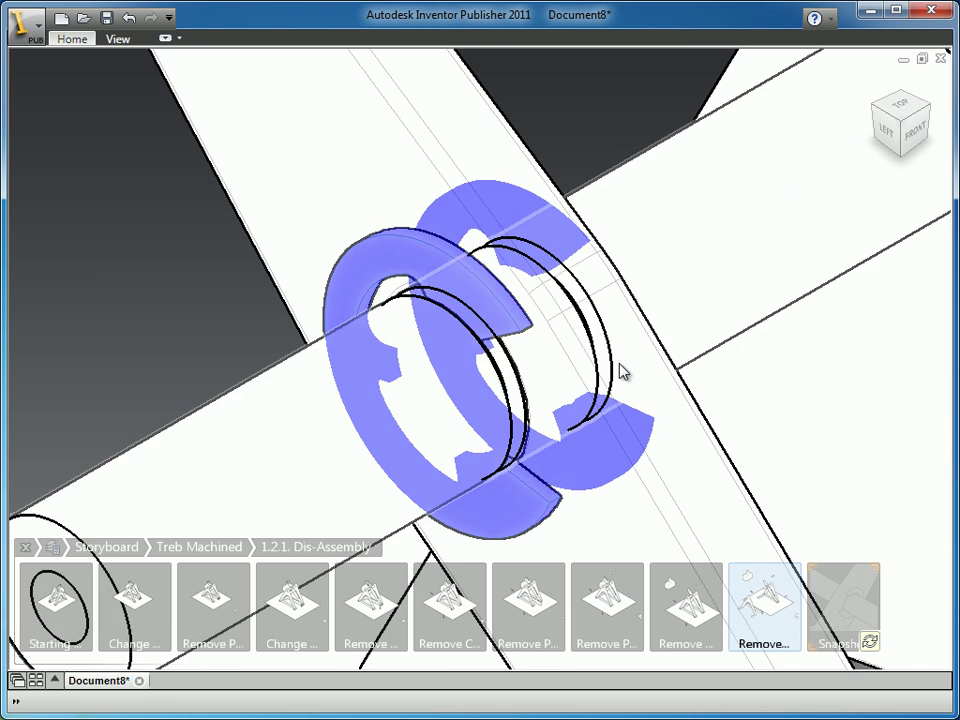
scroll(560, 412, down, 5)
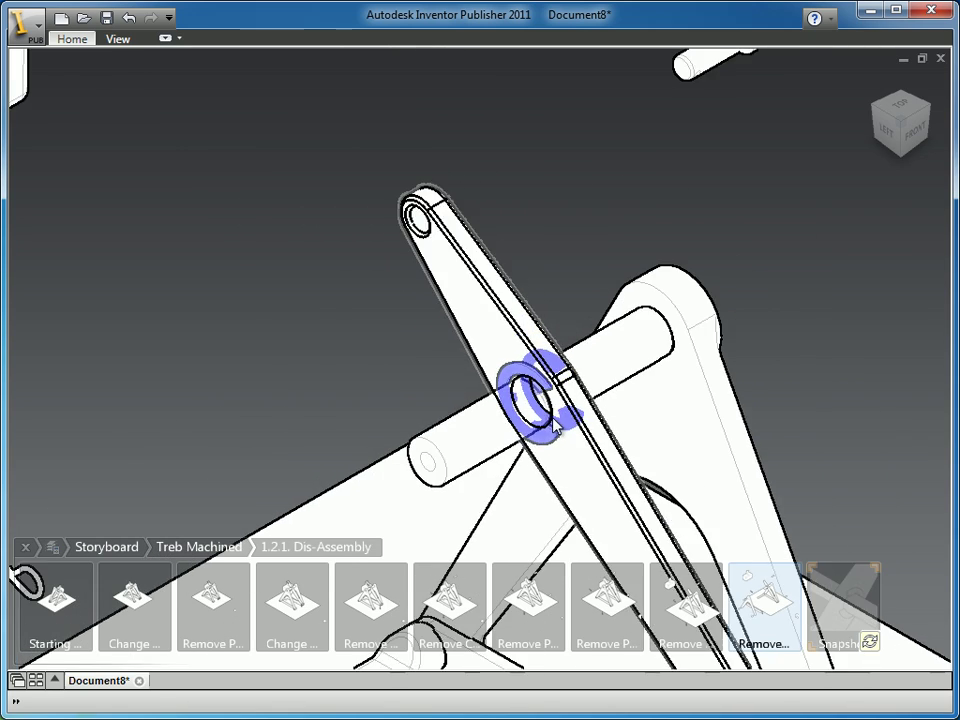
middle_drag(525, 430, 609, 323)
scroll(609, 323, down, 1)
scroll(609, 323, up, 1)
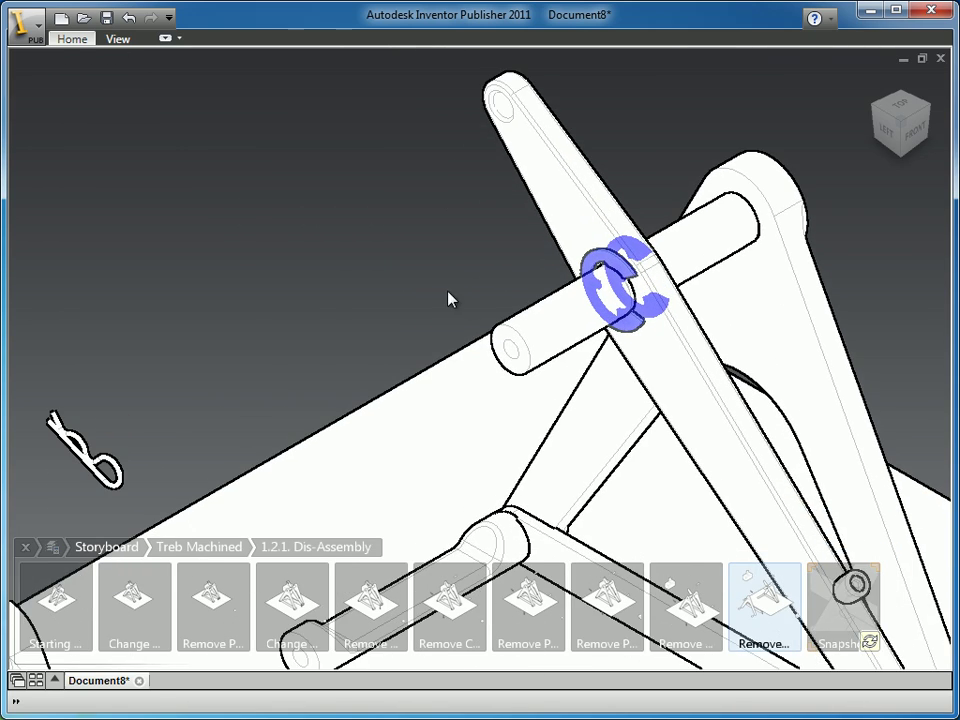
scroll(405, 315, down, 3)
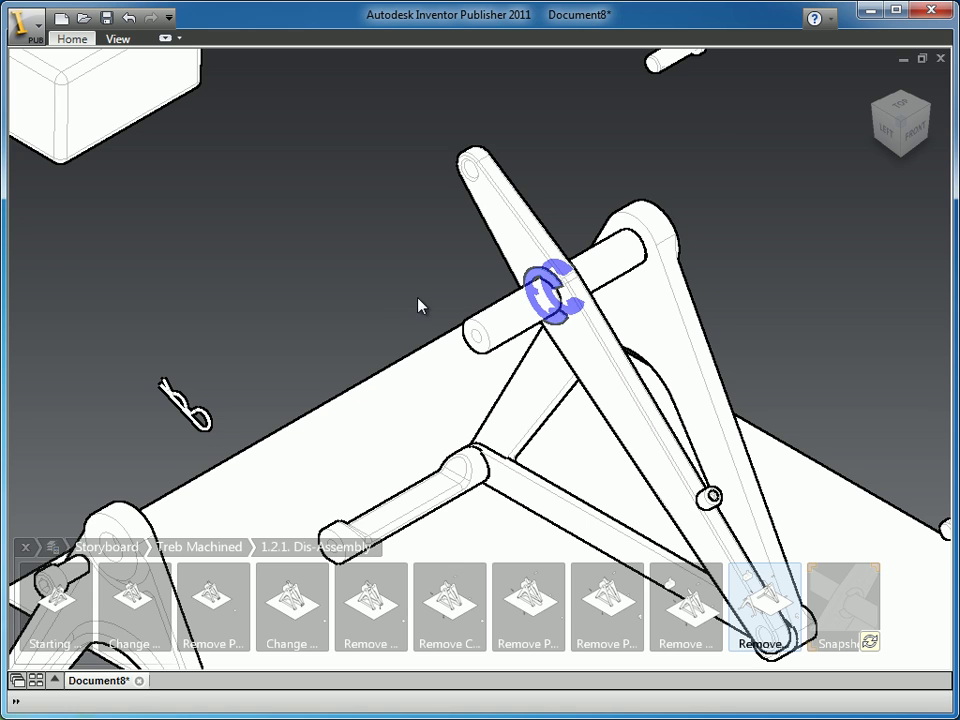
right_drag(373, 261, 372, 261)
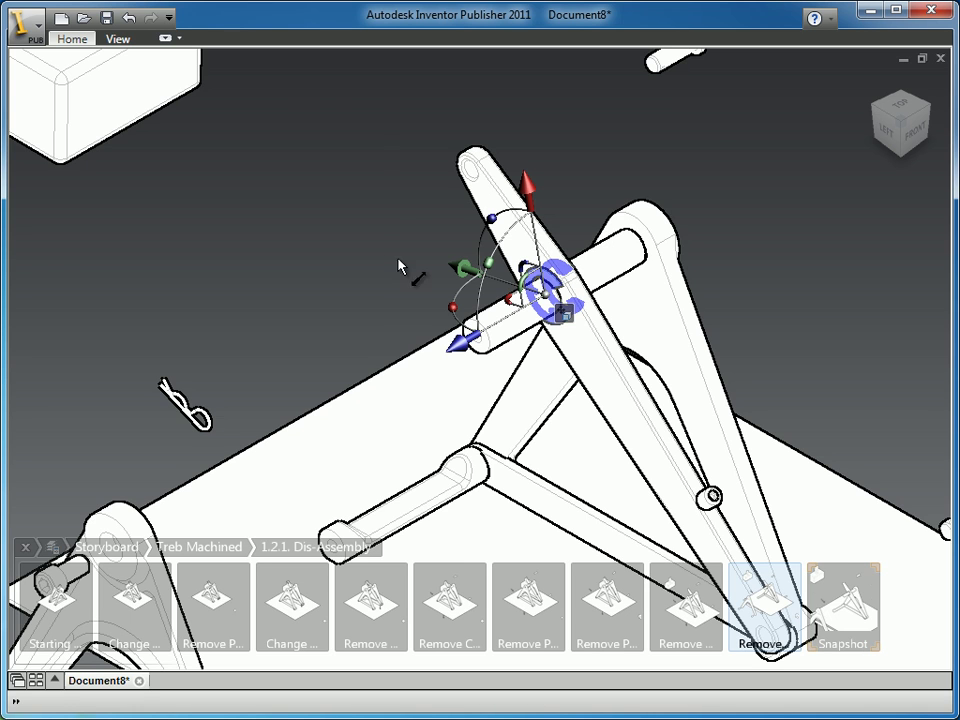
drag(456, 268, 104, 262)
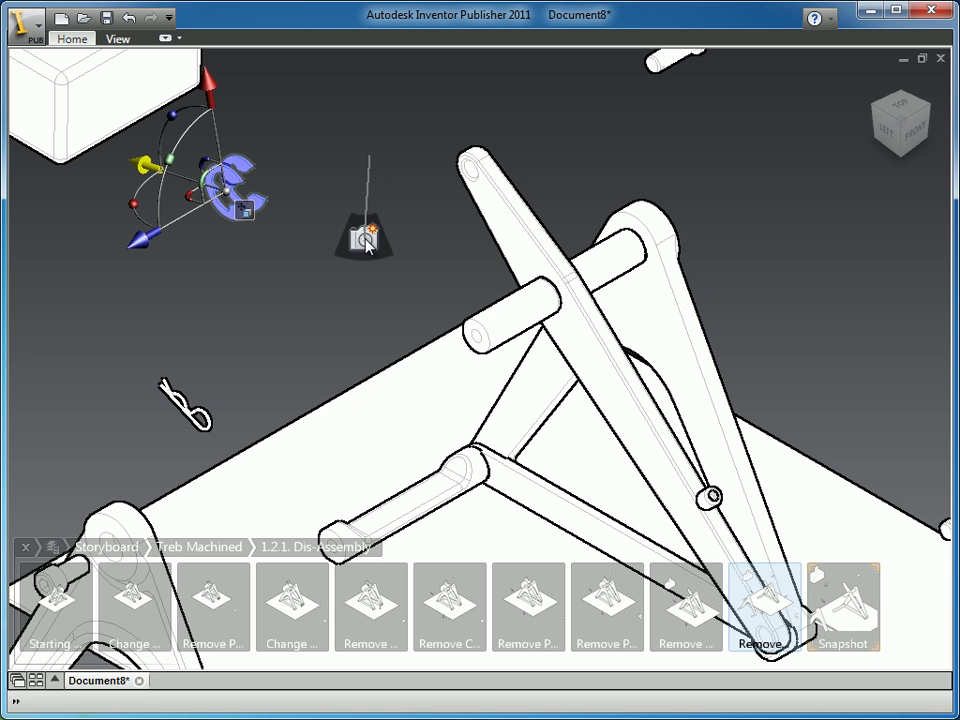
Step: Align the move triad with the remaining short lower crossbar and slide the throwing arm with its small pin off the pivot shaft
scroll(371, 332, down, 3)
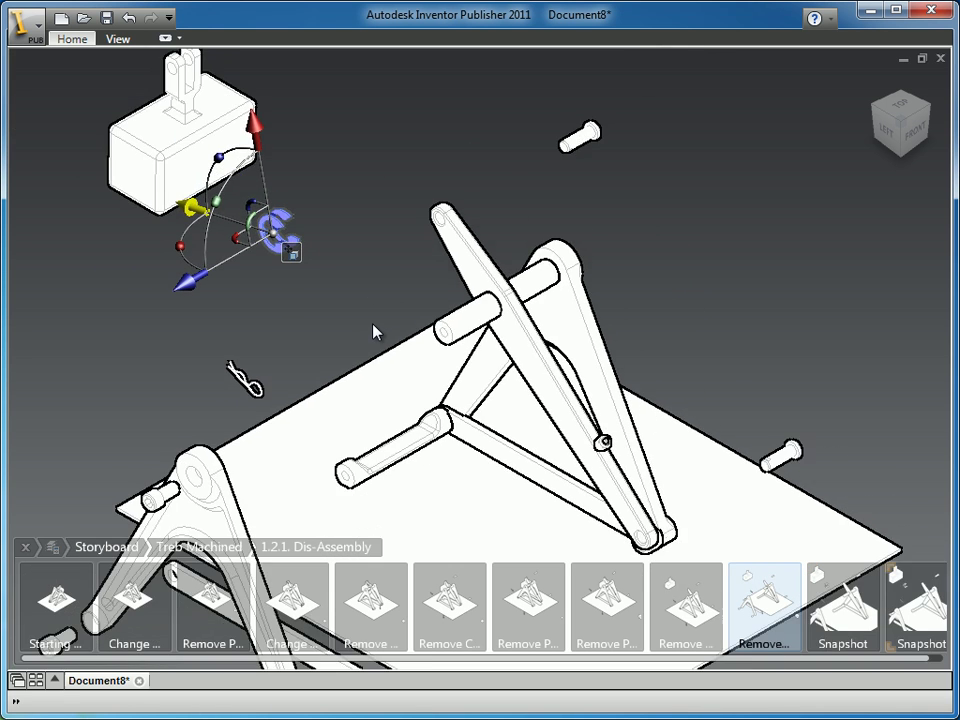
middle_drag(503, 374, 502, 290)
scroll(501, 288, down, 2)
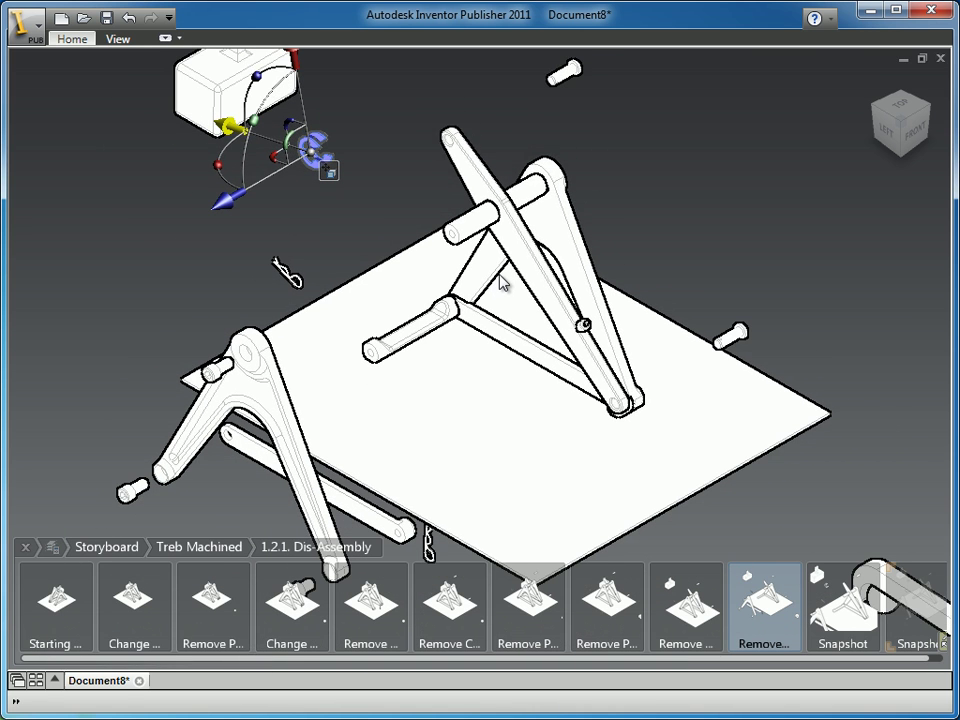
click(583, 326)
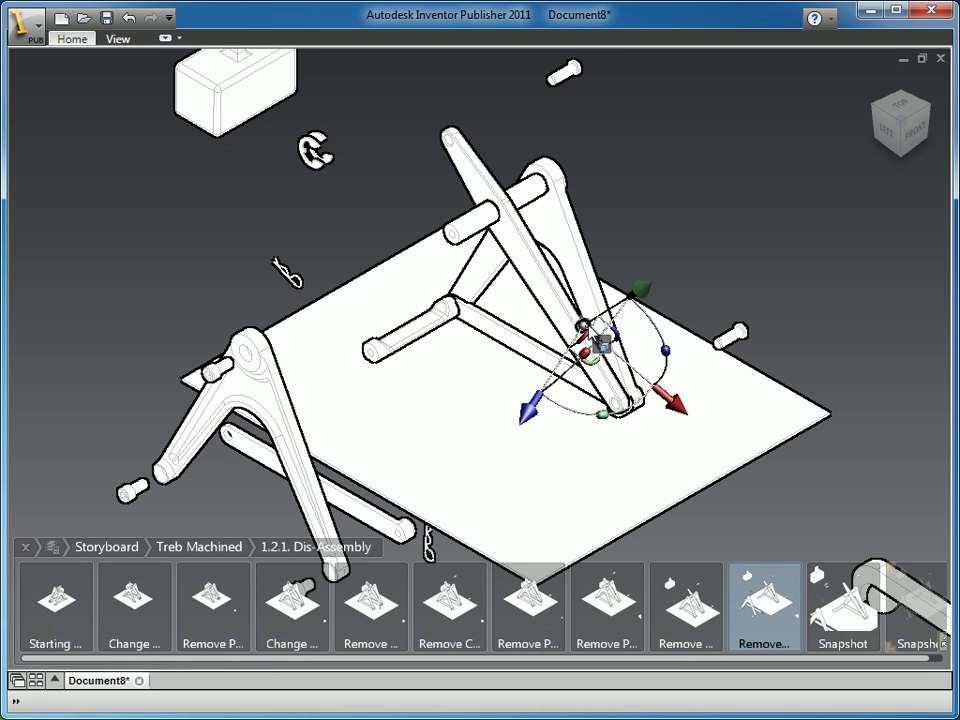
click(703, 276)
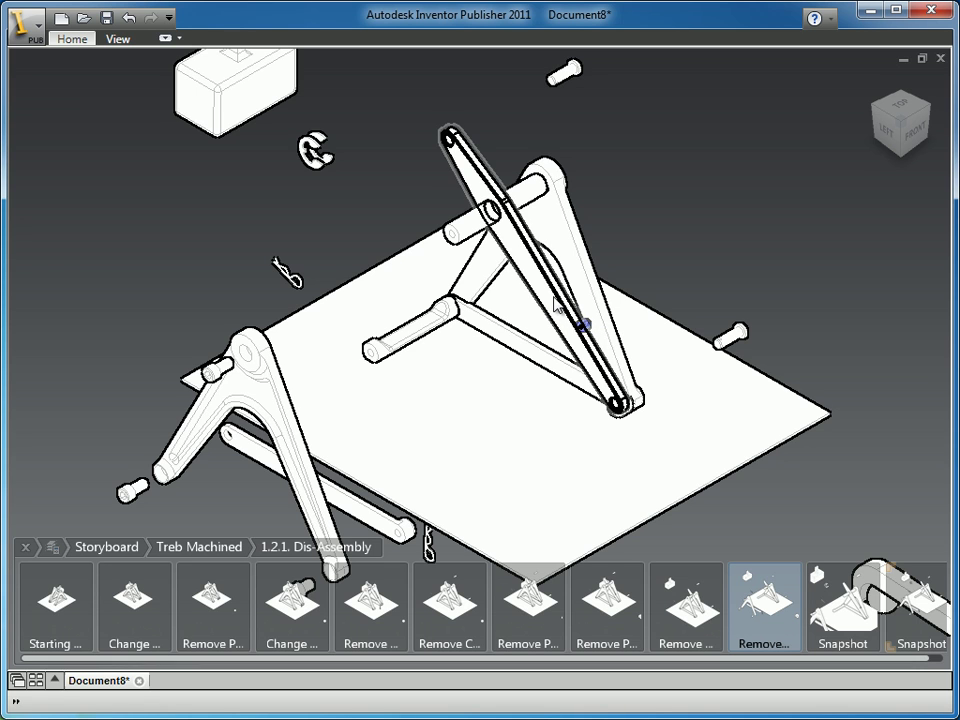
click(555, 304)
right_drag(713, 237, 674, 199)
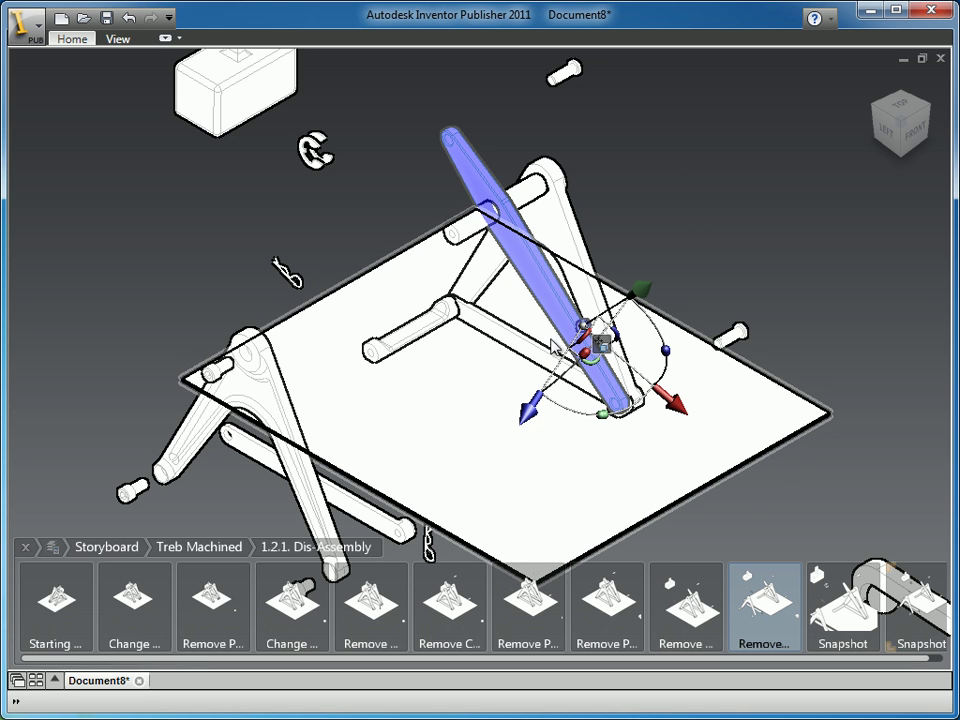
click(601, 343)
click(628, 368)
click(425, 336)
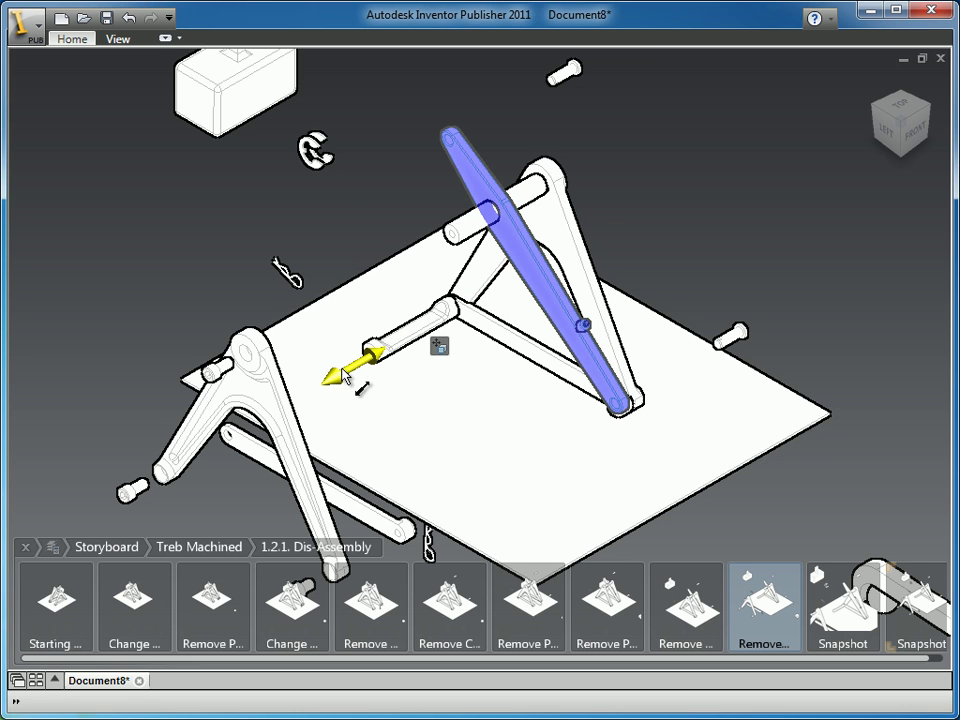
drag(342, 375, 198, 450)
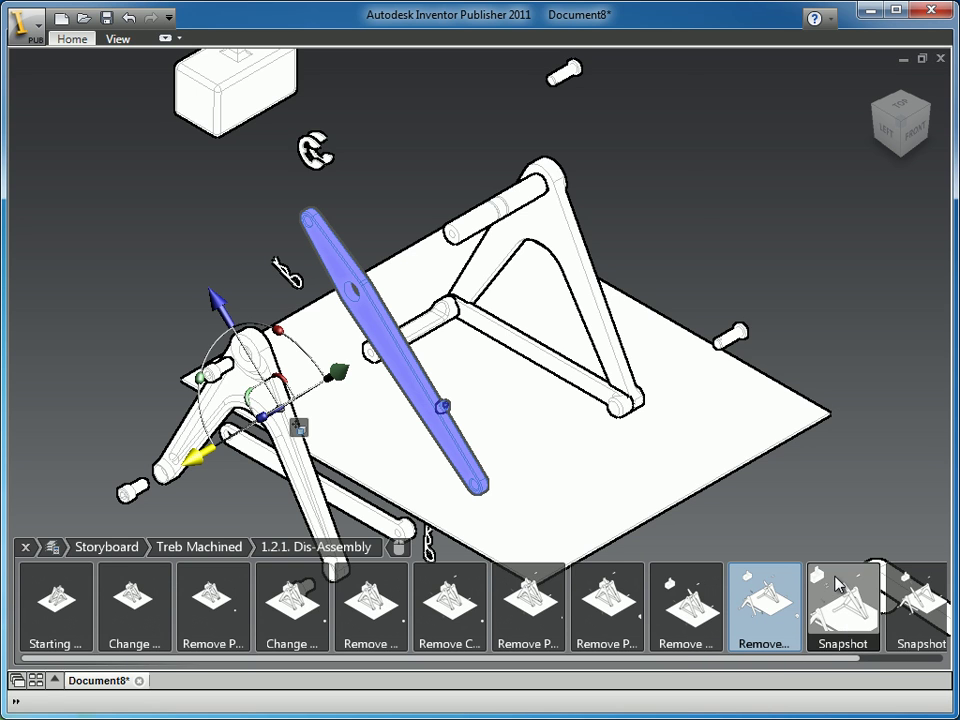
Step: Rename the snapshot with the detached clips as "Remove Retaining Clips"
drag(832, 659, 945, 659)
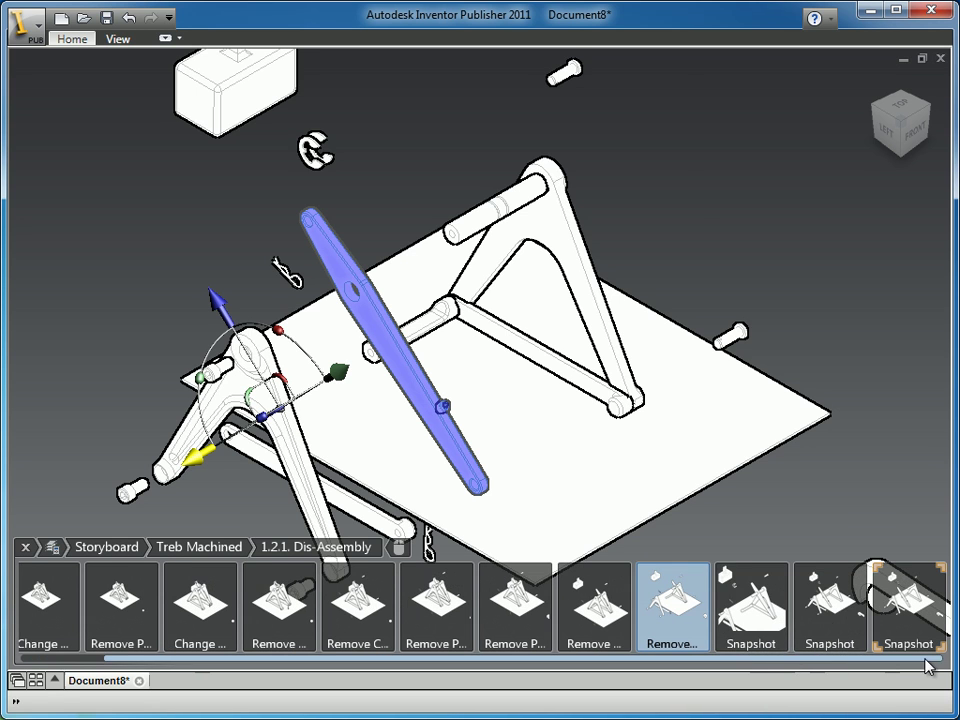
click(695, 585)
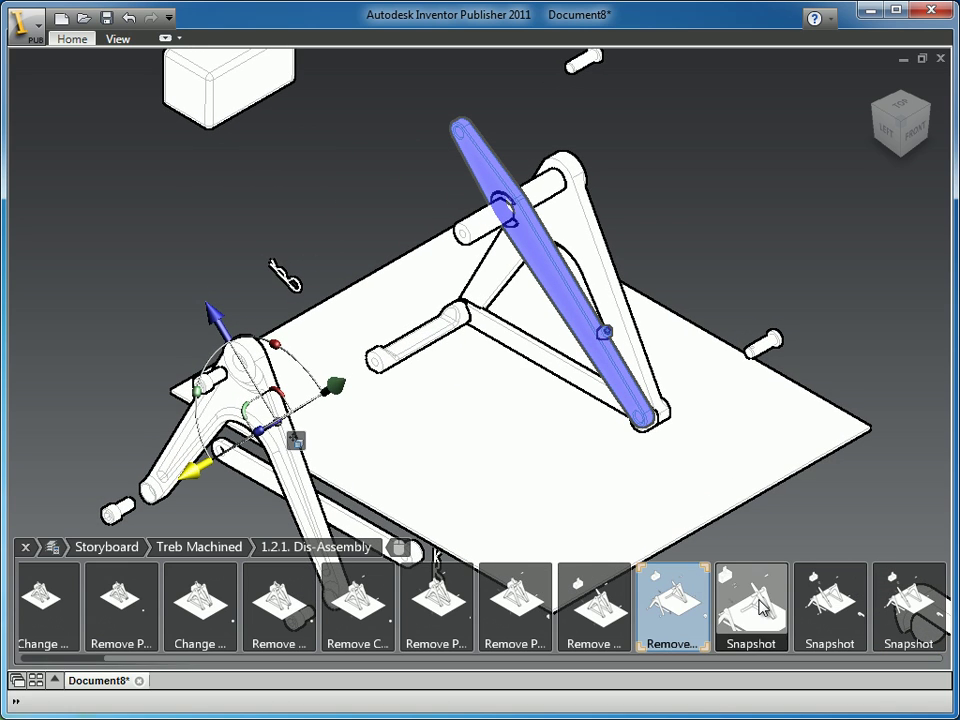
click(762, 580)
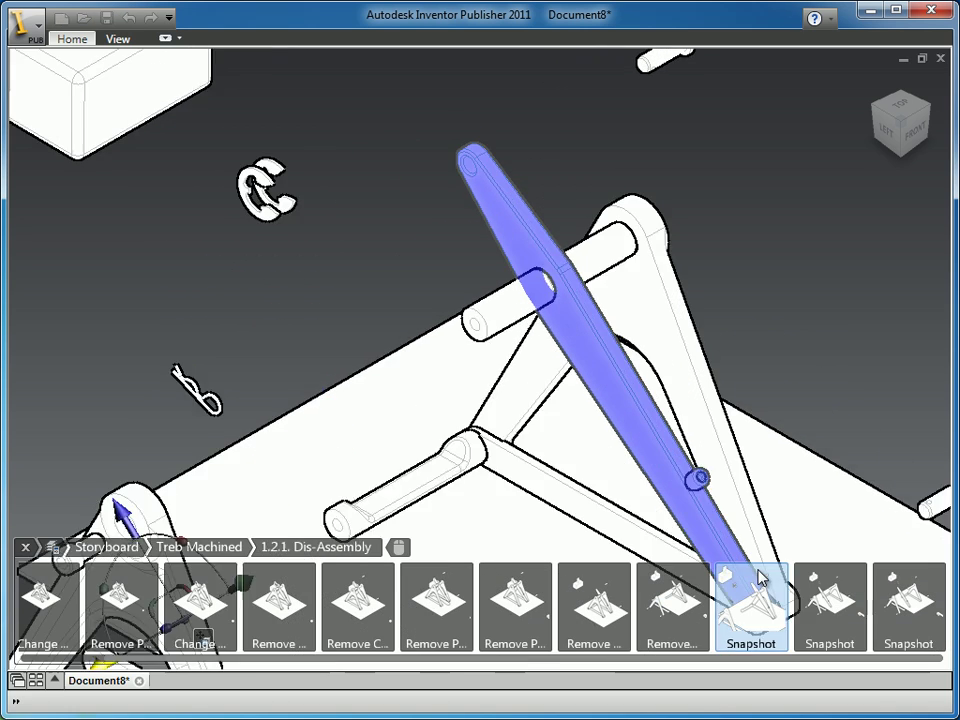
click(745, 642)
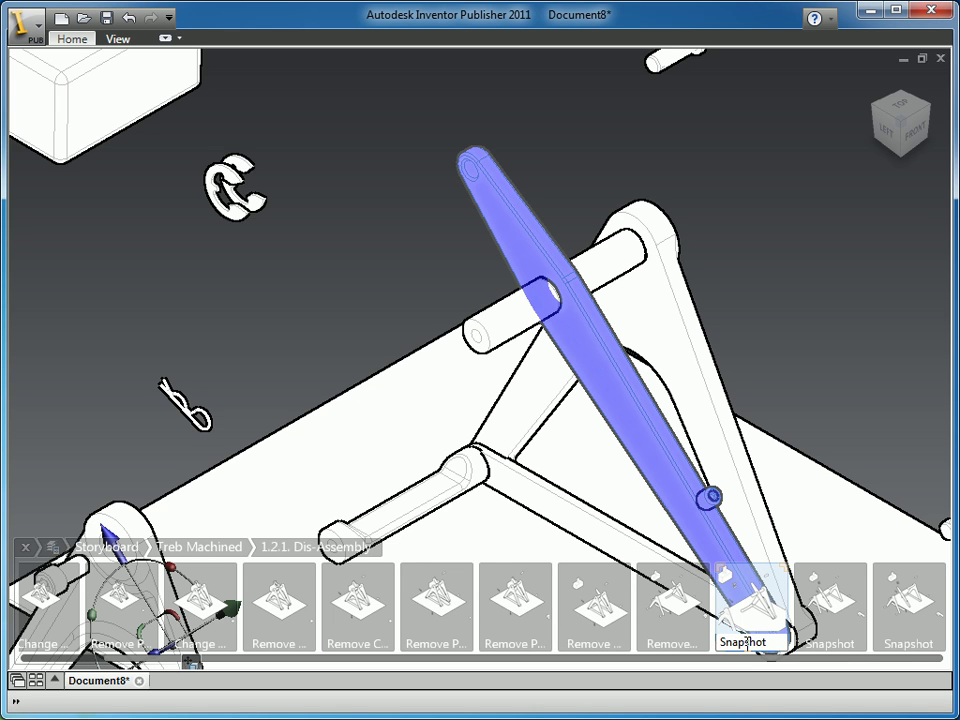
double_click(745, 642)
text(Remove Retaining Clips)
key(Return)
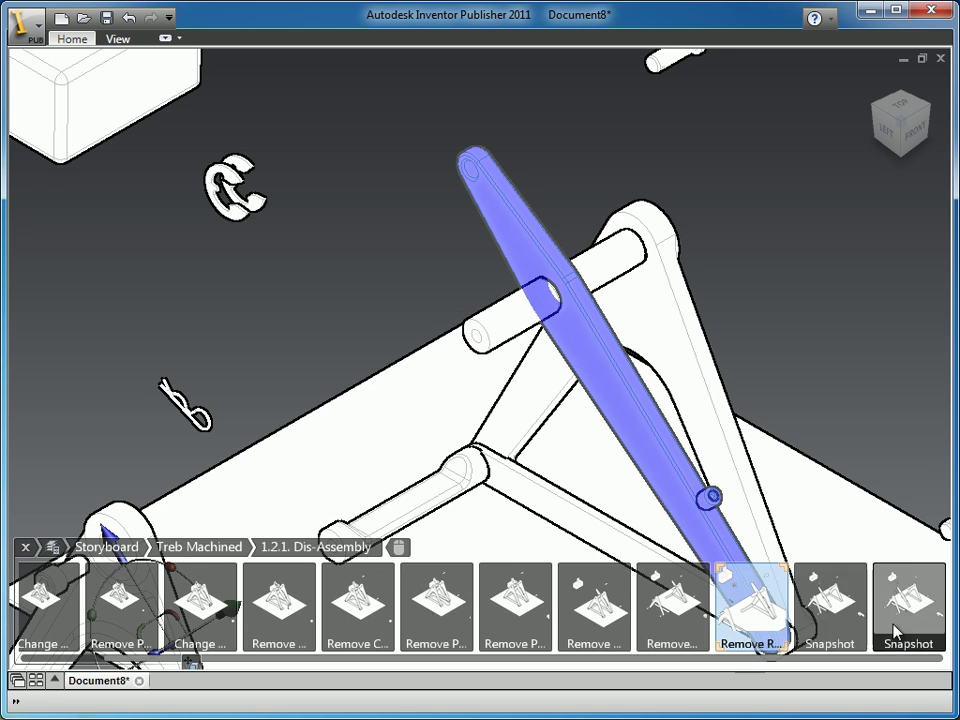
Step: Rename the snapshot showing the detached throwing arm as "Remove Treb Arm"
click(846, 580)
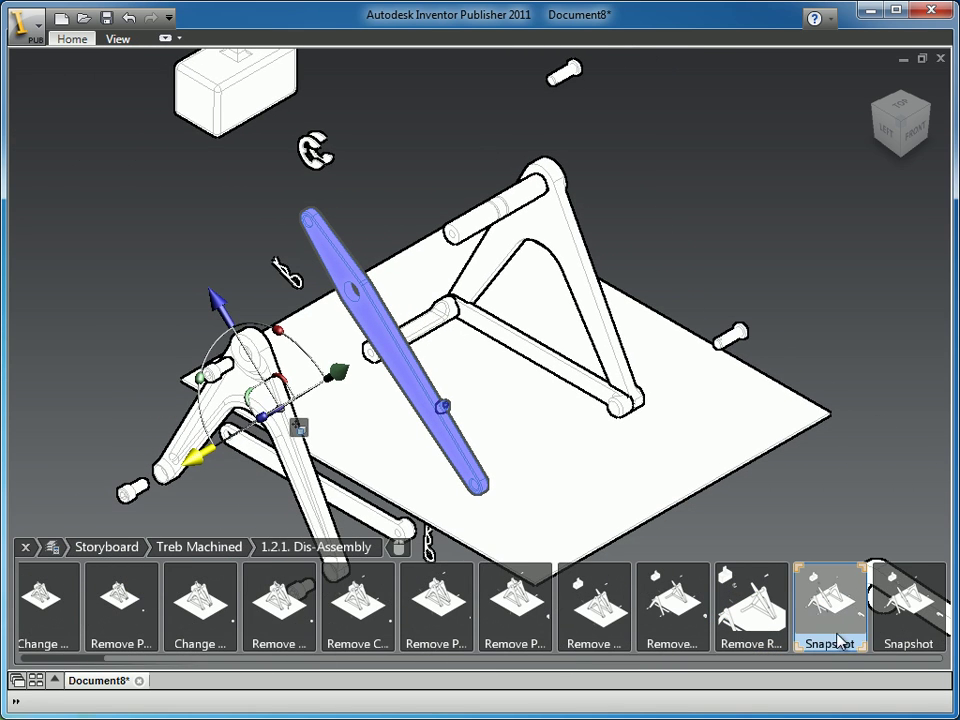
click(838, 643)
double_click(838, 643)
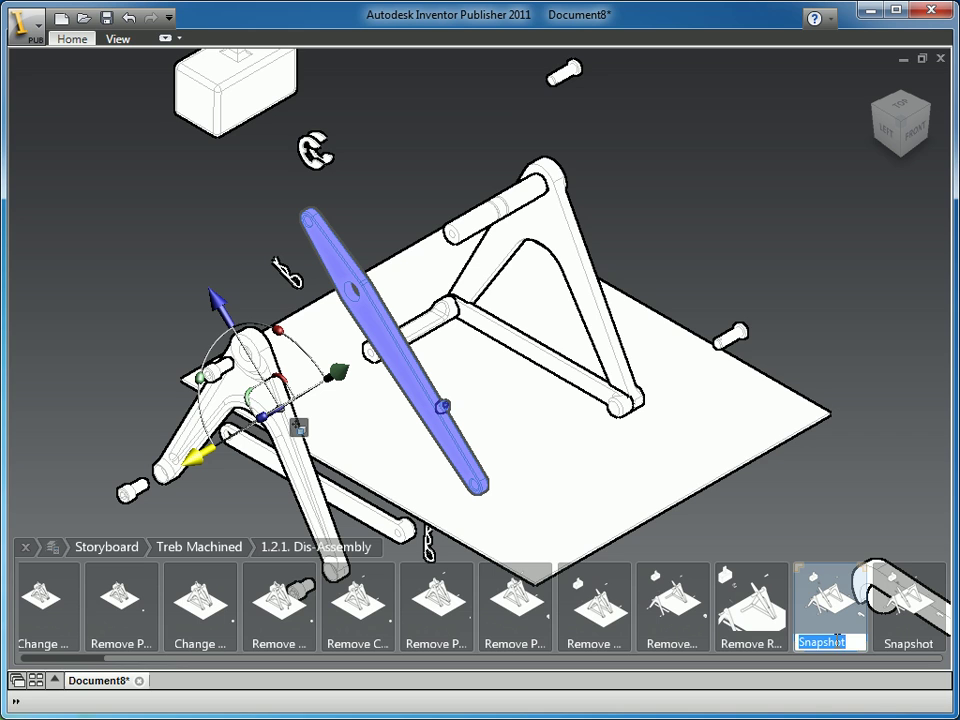
text(Remove T)
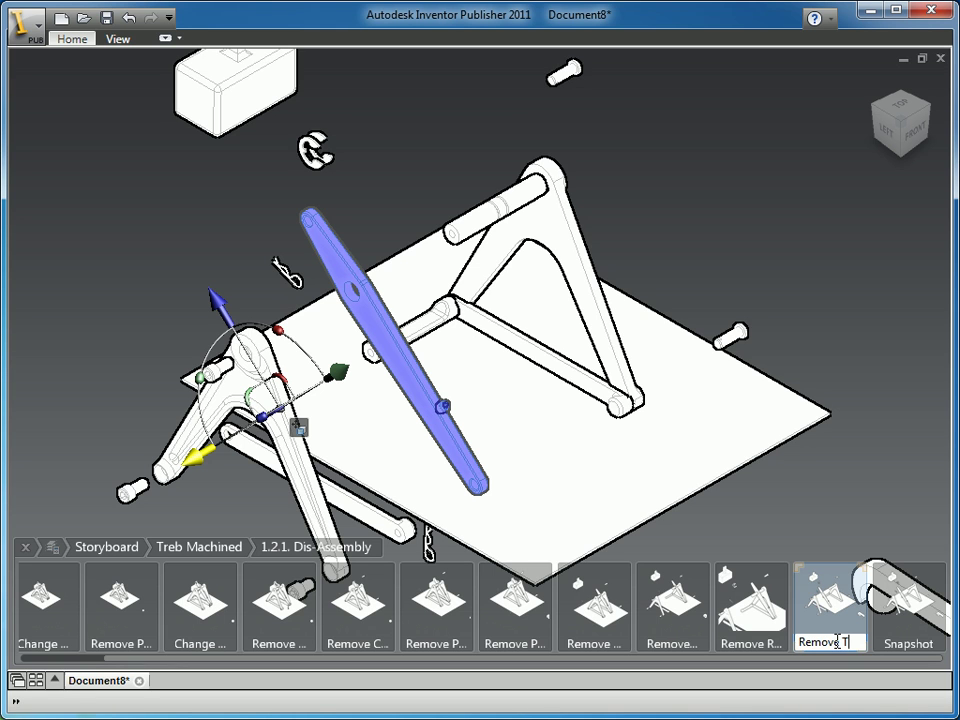
text(reb Arm)
key(Return)
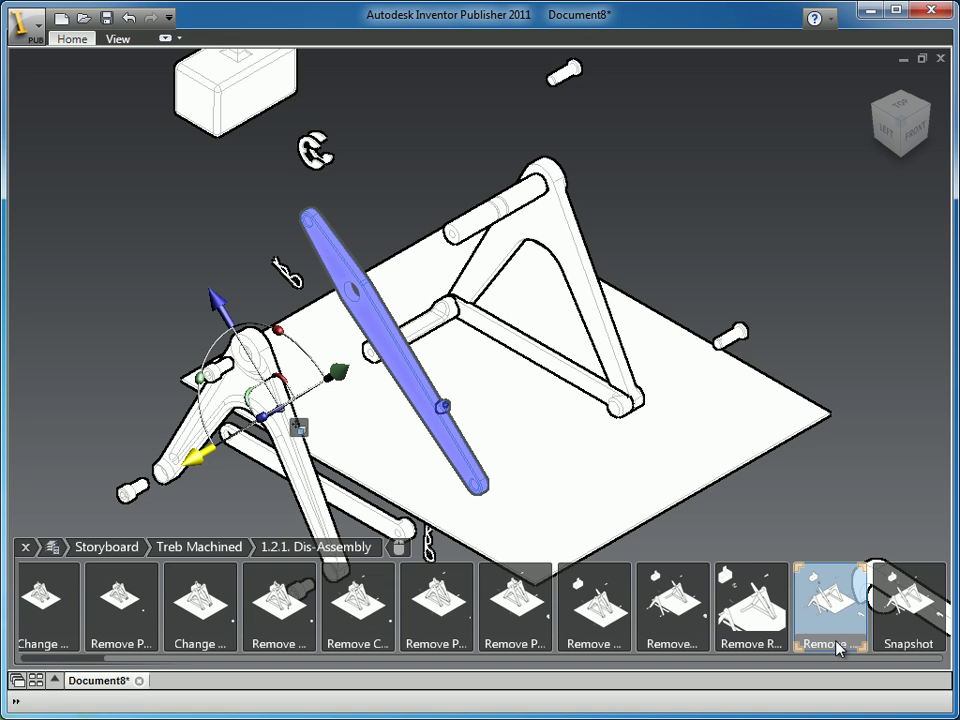
Step: Set the last snapshot's camera to the front-right isometric angle with the assembly and base plate in frame
click(910, 636)
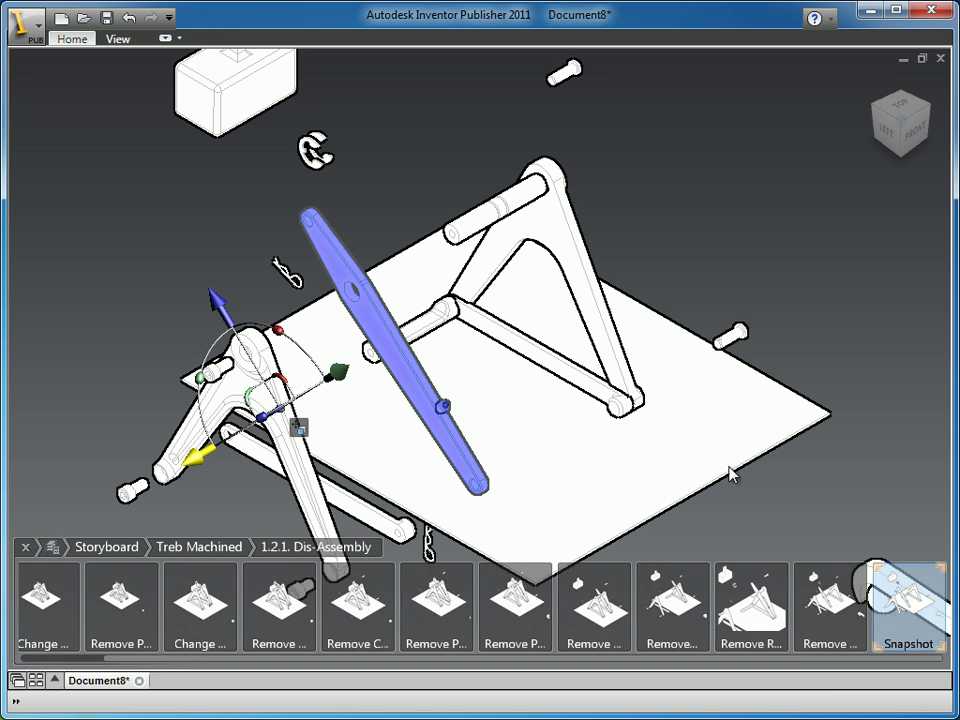
click(928, 108)
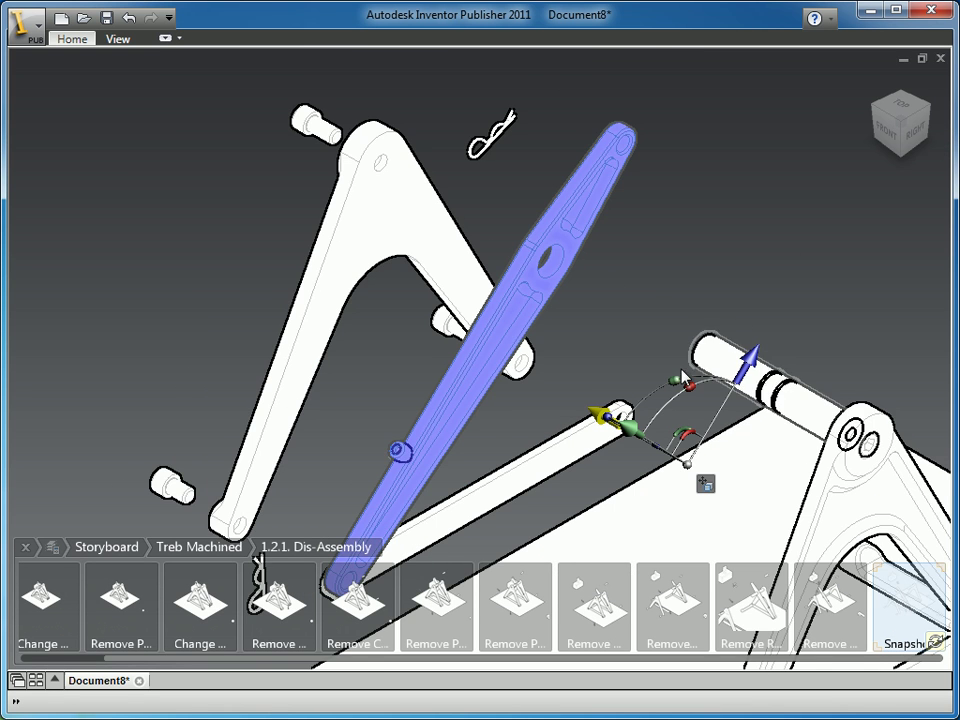
scroll(661, 380, down, 2)
middle_drag(660, 386, 521, 236)
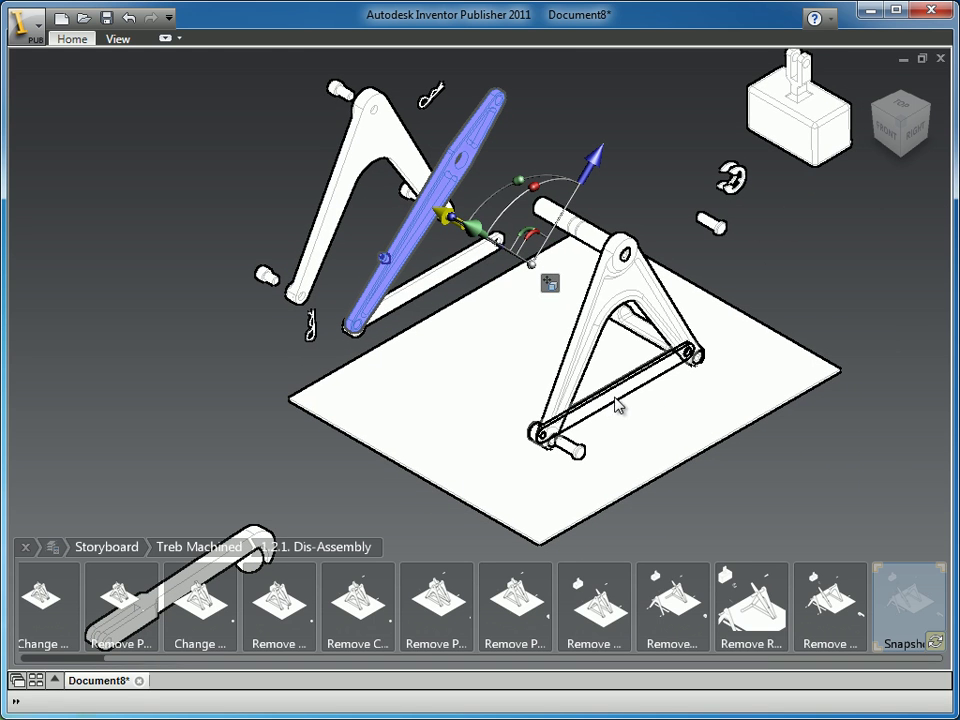
Step: Slide the three socket screws out of the remaining A-arm along their axis, and move them with the A-arm and base link off the pivot shaft
click(632, 268)
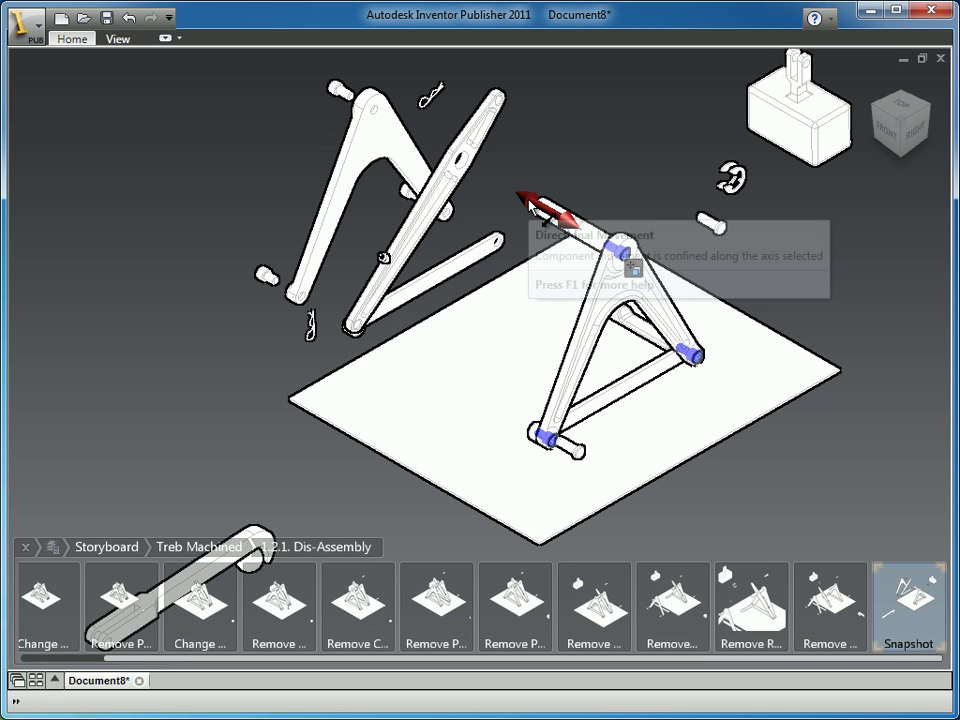
drag(532, 207, 716, 333)
ctrl+click(570, 240)
ctrl+click(583, 410)
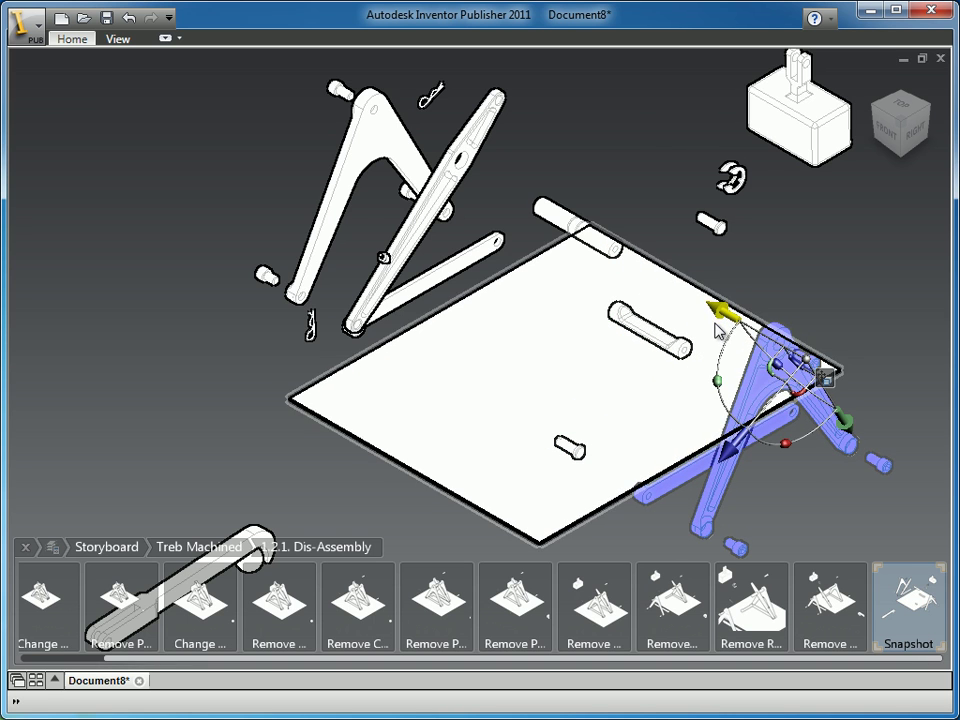
click(848, 302)
scroll(840, 302, down, 3)
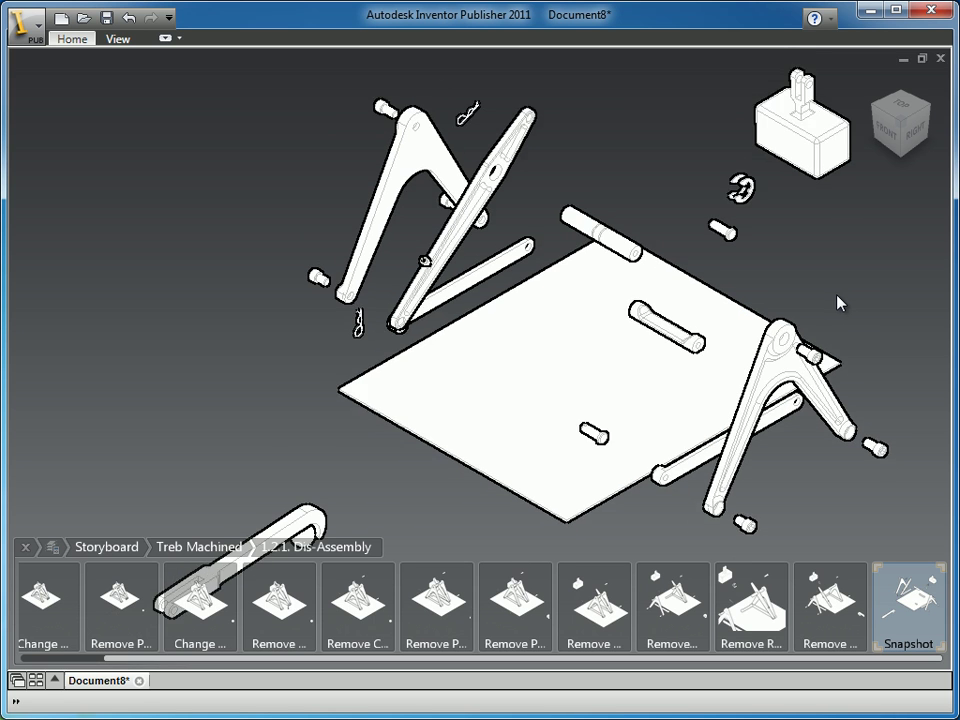
middle_drag(851, 298, 754, 302)
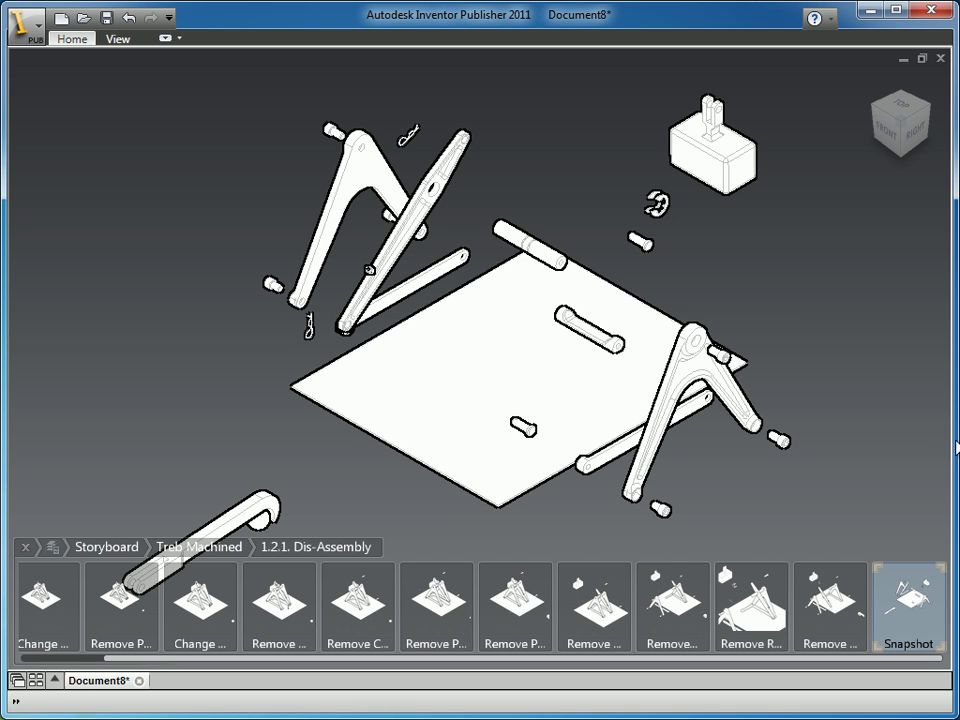
Step: Rename the last snapshot, with the second A-arm detached, as "Remove A-Arm"
double_click(925, 643)
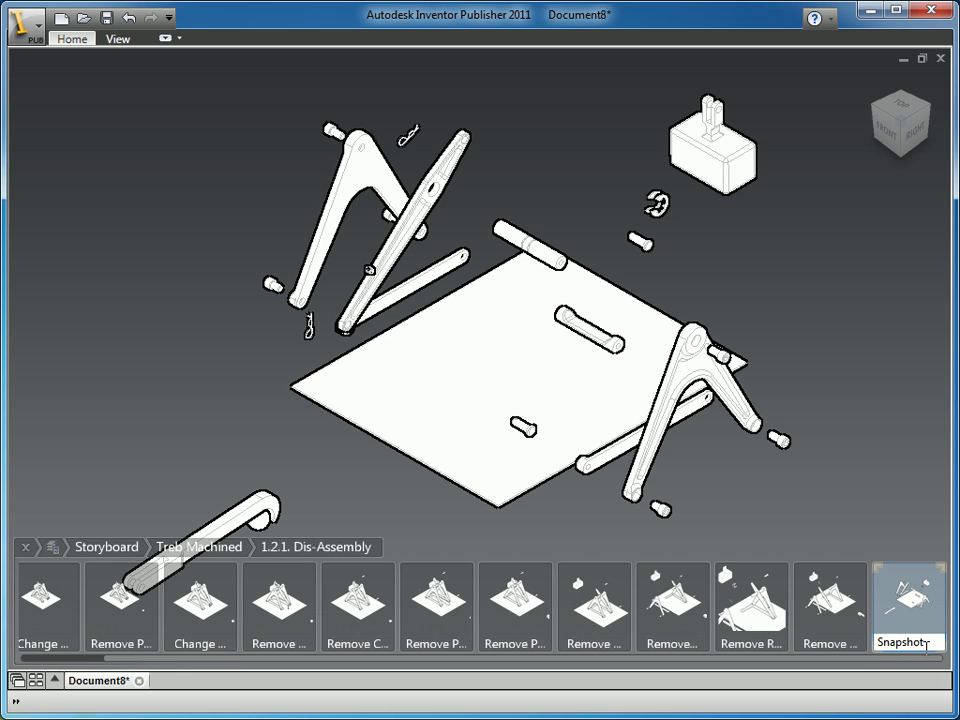
double_click(912, 643)
text(Remo)
key(Return)
Step: Play the Dis-Assembly presentation from the starting snapshot to the last one and close the playback
click(62, 659)
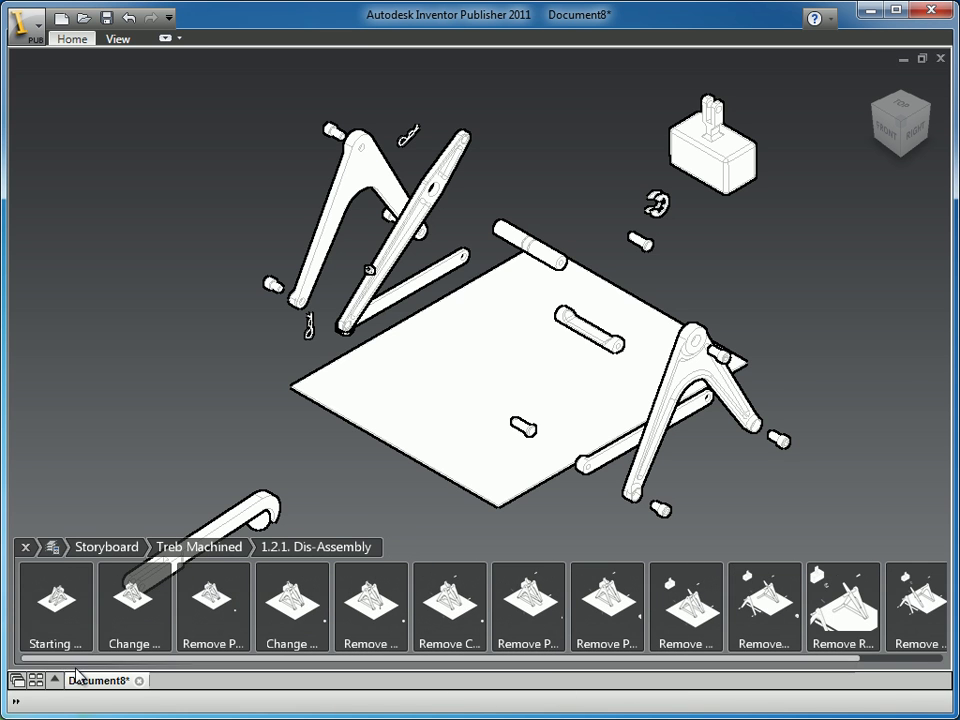
click(34, 576)
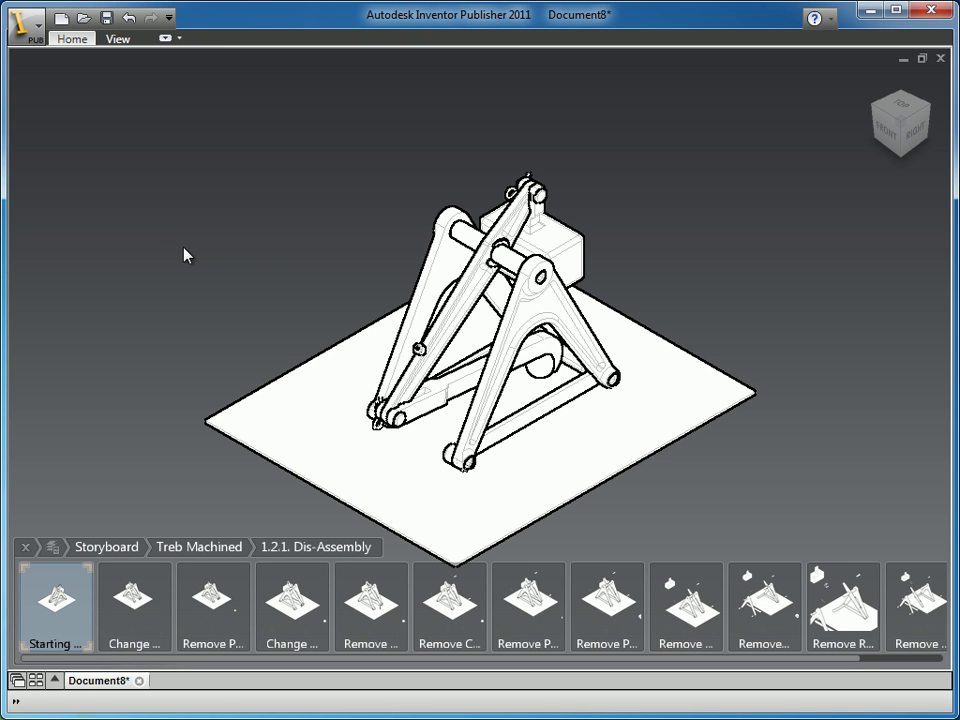
right_drag(170, 250, 263, 250)
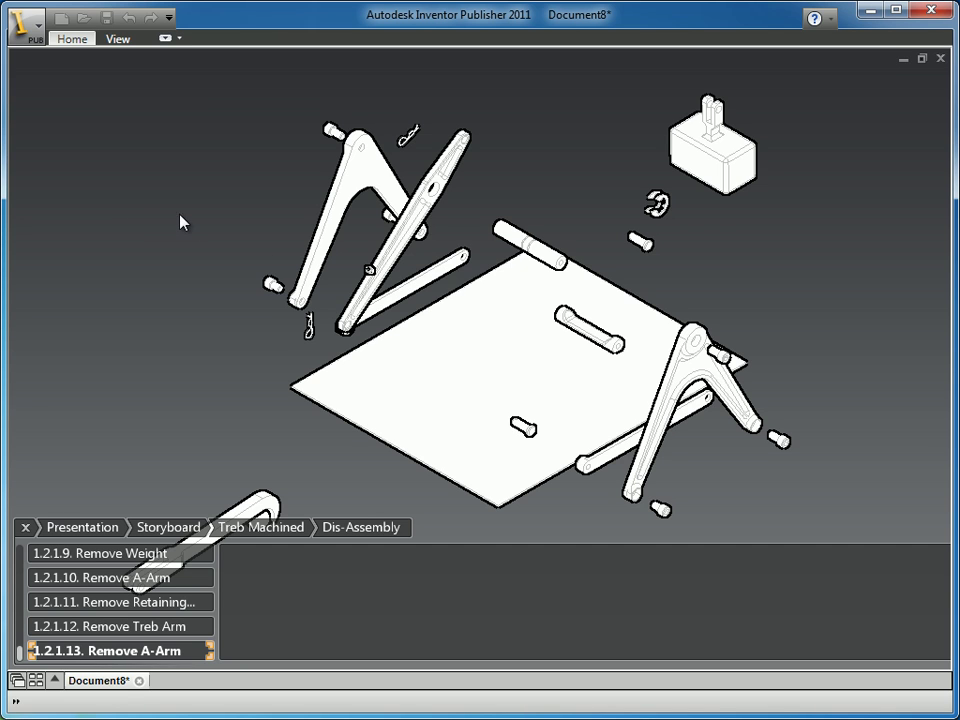
right_drag(180, 214, 154, 156)
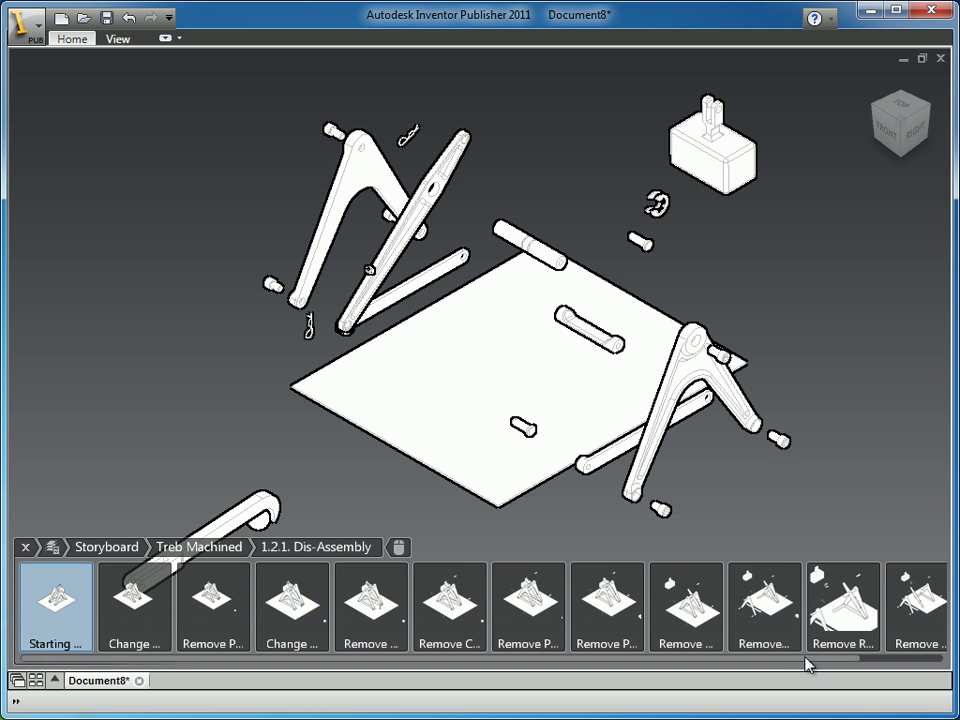
Step: Switch the Dis-Assembly storyboard to timeline view and bring its final snapshots into display
click(920, 664)
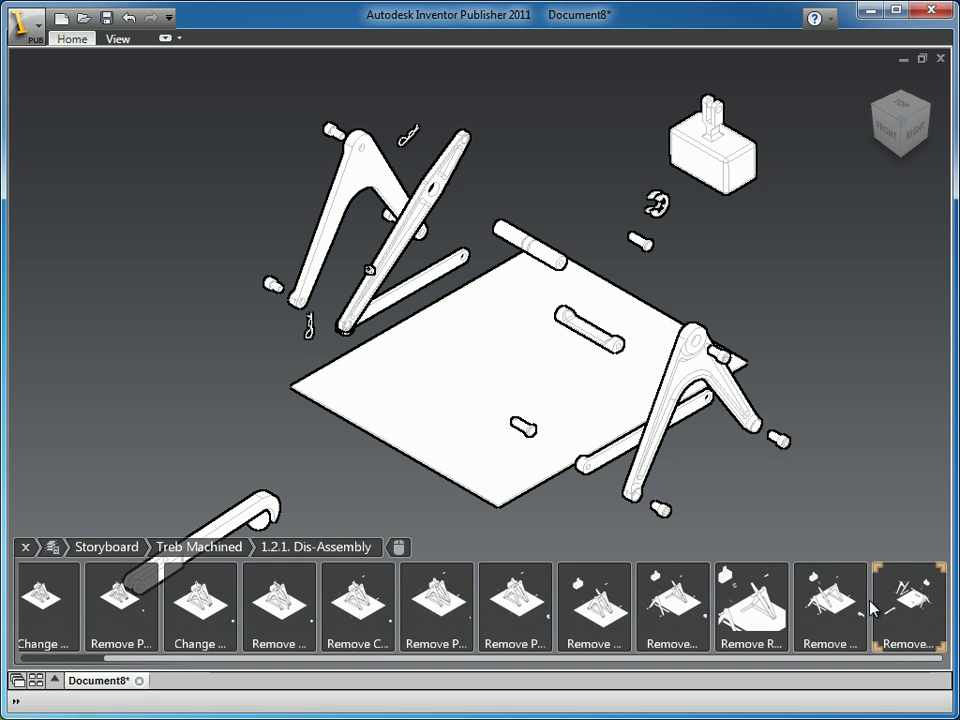
click(75, 38)
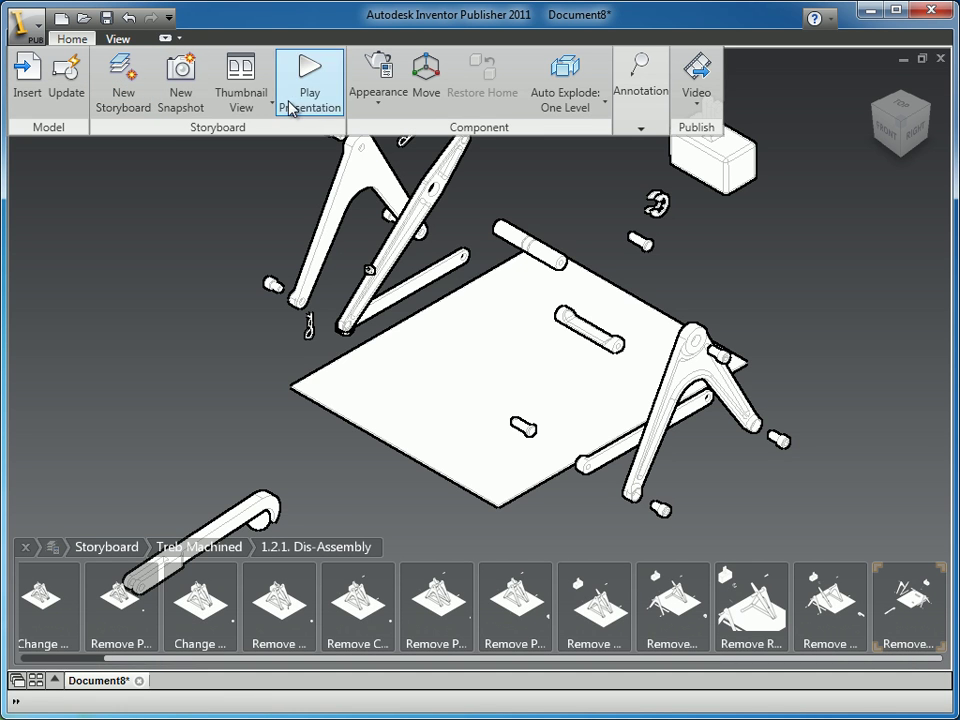
click(271, 103)
click(268, 174)
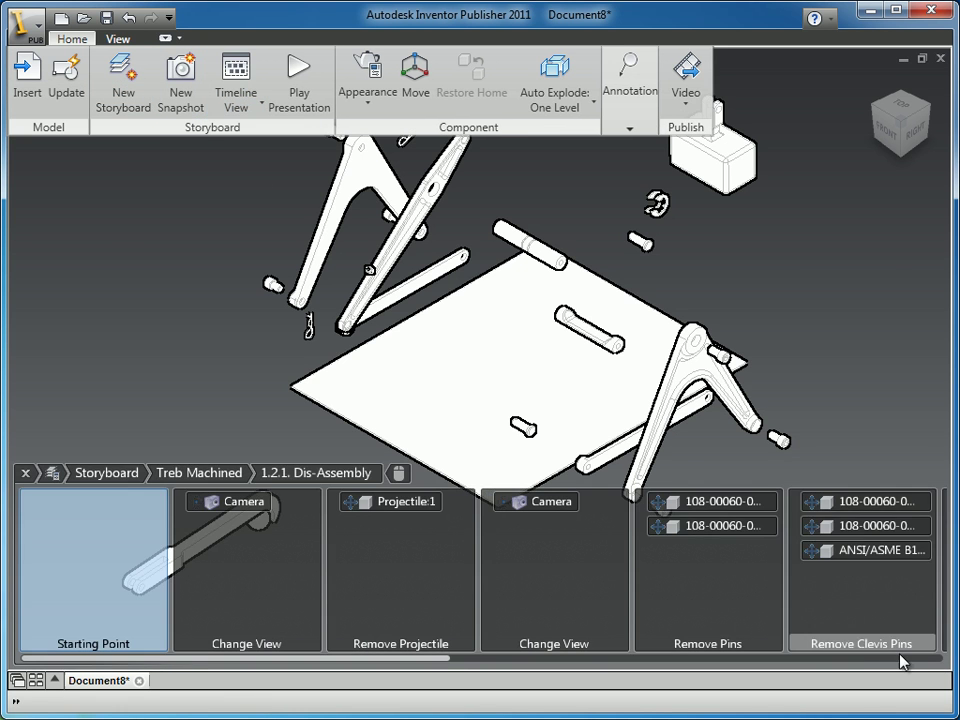
click(901, 660)
click(901, 660)
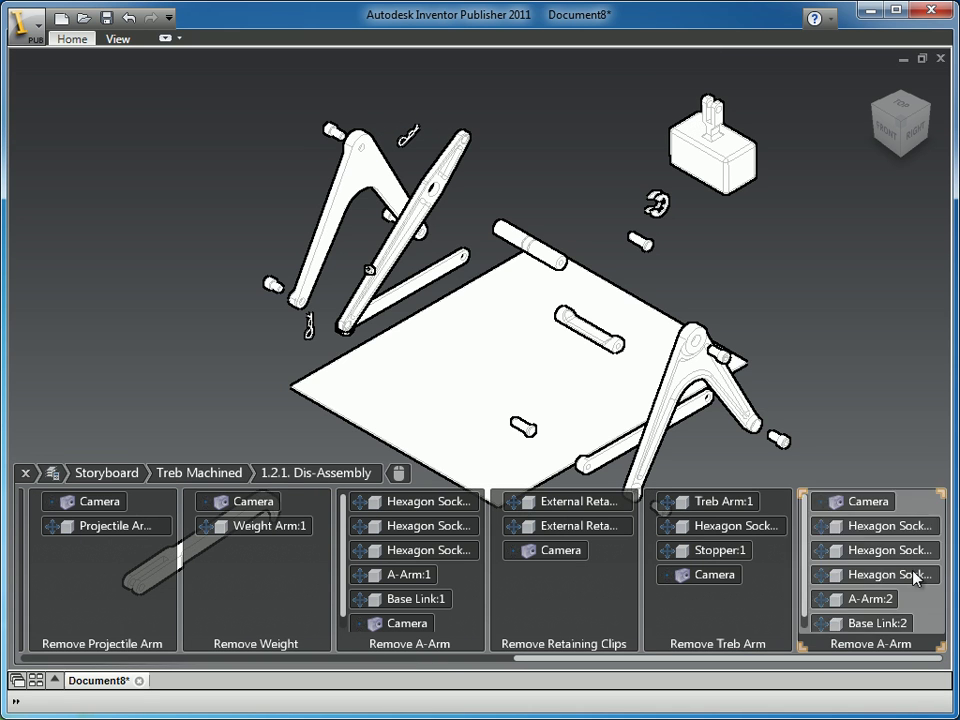
Step: Insert a new snapshot after "Remove Treb Arm" and move the Camera action from the last "Remove A-Arm" snapshot into it
click(778, 600)
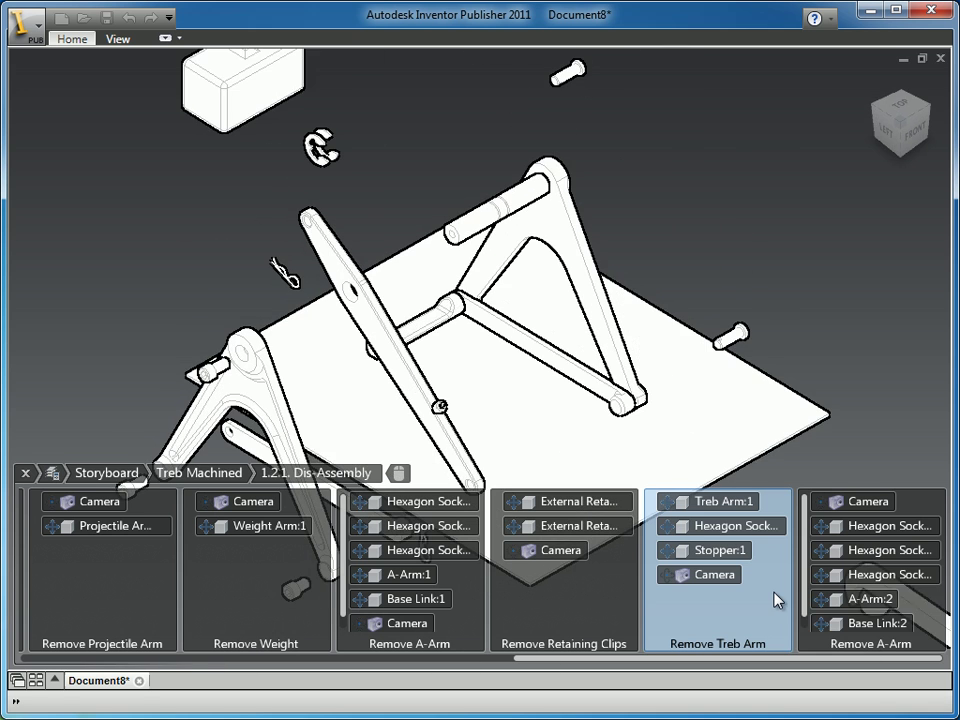
right_click(775, 593)
click(778, 652)
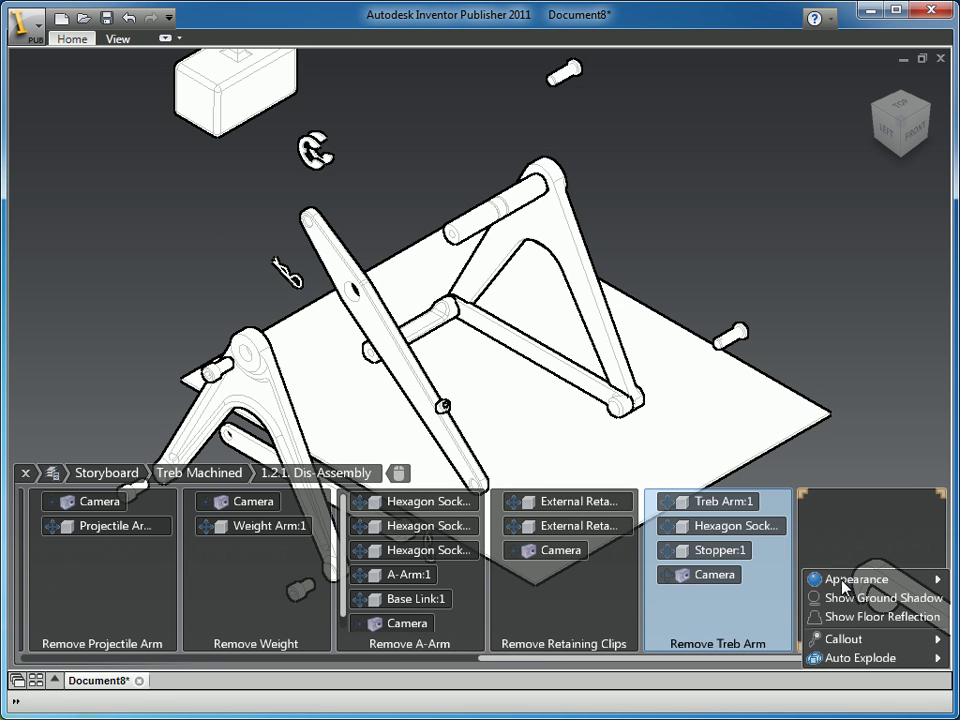
click(890, 657)
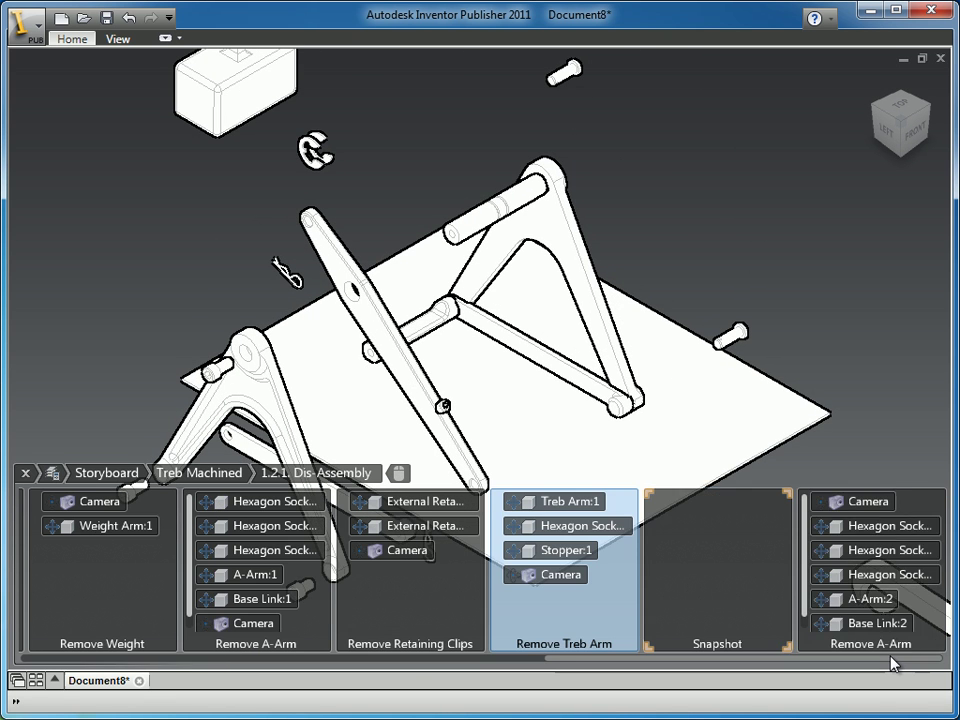
drag(866, 508, 739, 525)
Step: Rename the inserted camera-only snapshot as "Change View"
double_click(735, 645)
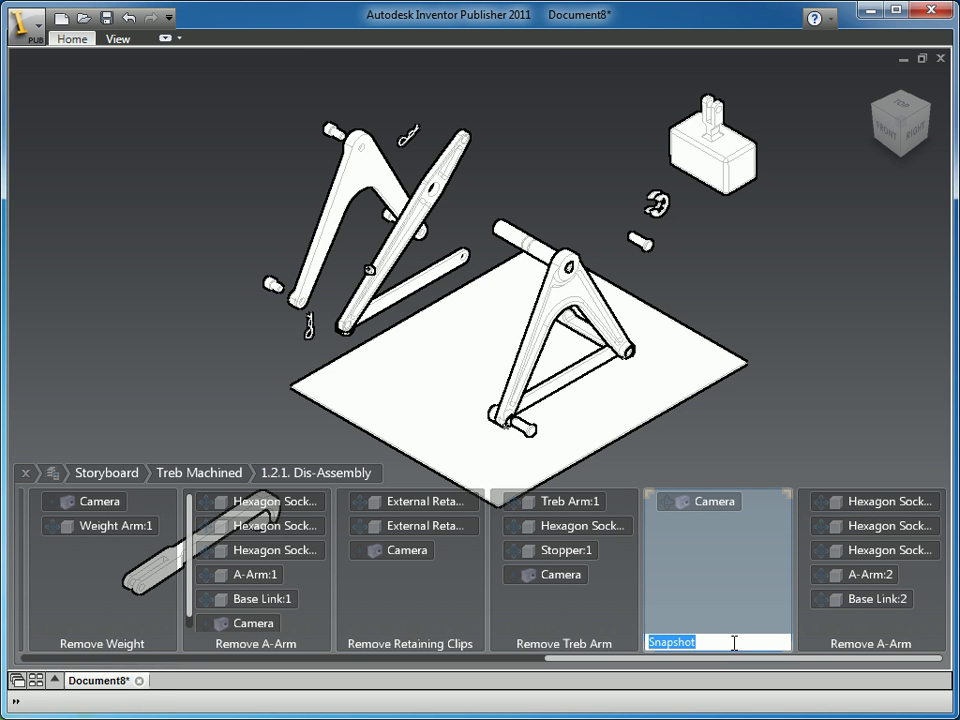
text(Change View)
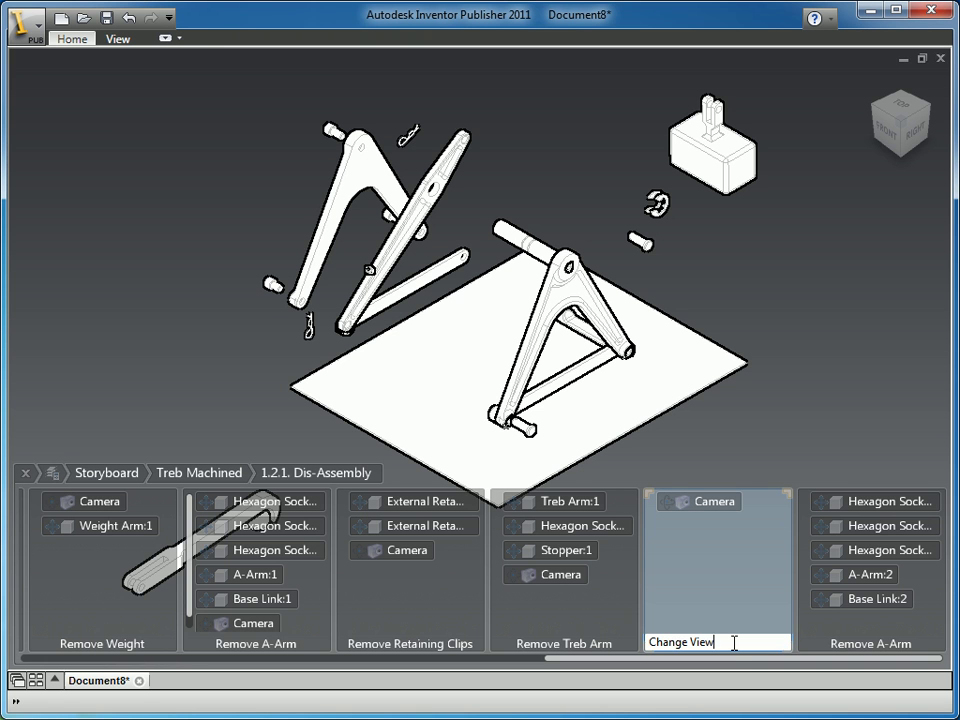
click(736, 649)
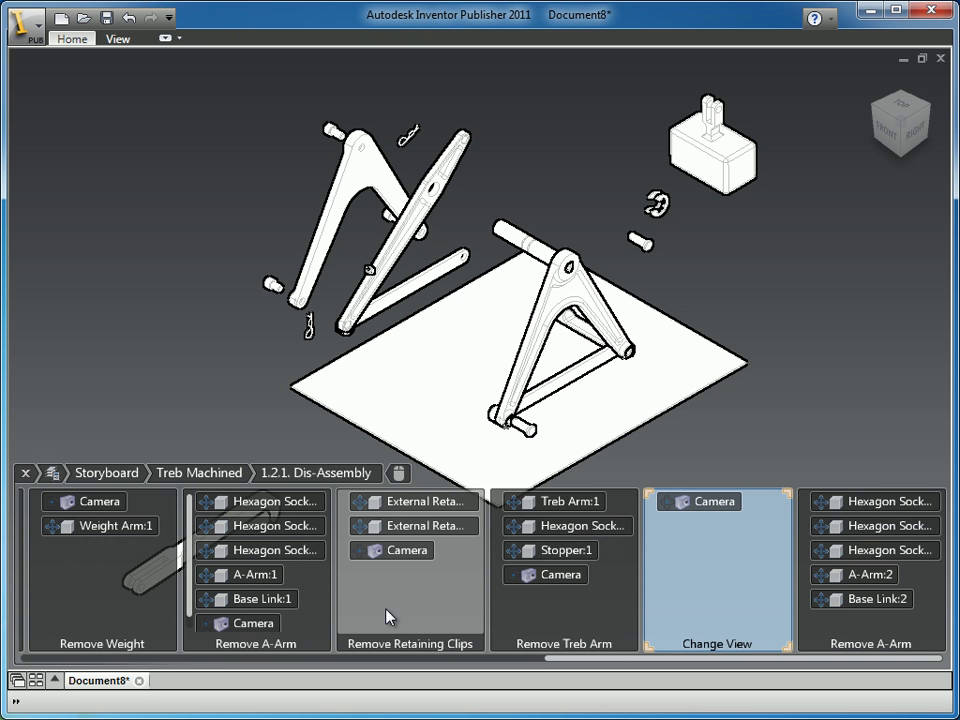
Step: Check the animation from the "Remove Retaining Clips" snapshot onward and return the storyboard to thumbnail view
click(389, 617)
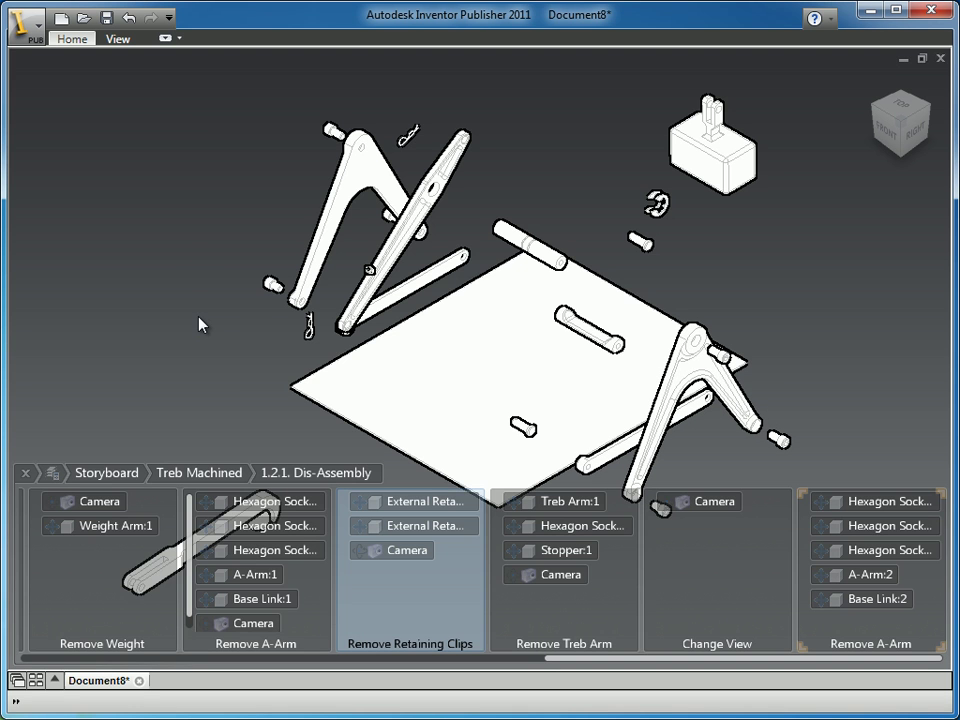
click(72, 39)
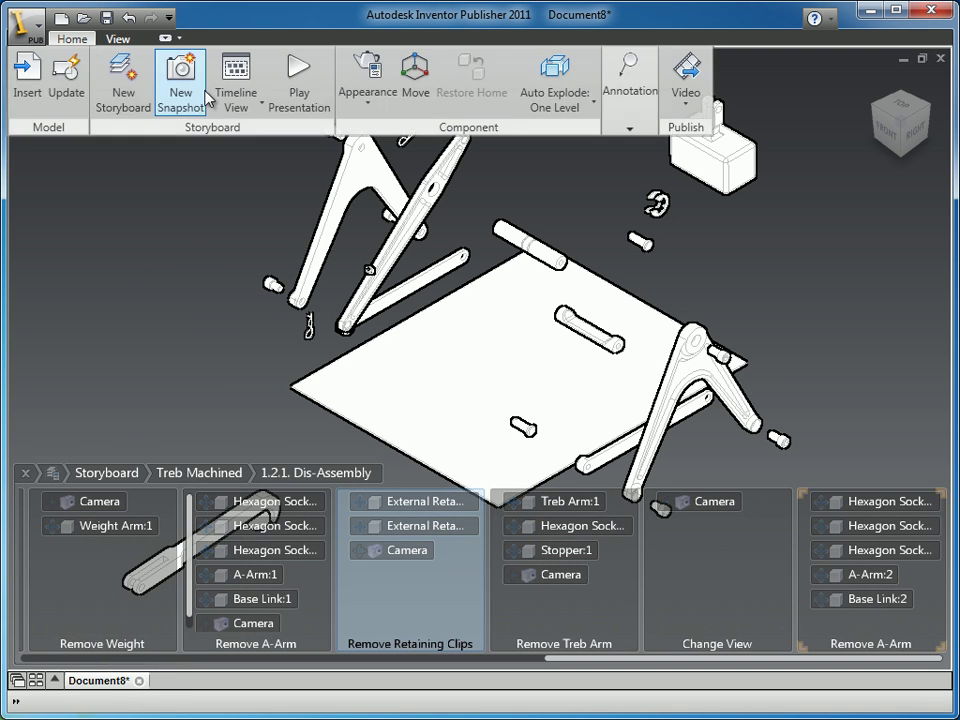
click(245, 100)
click(268, 137)
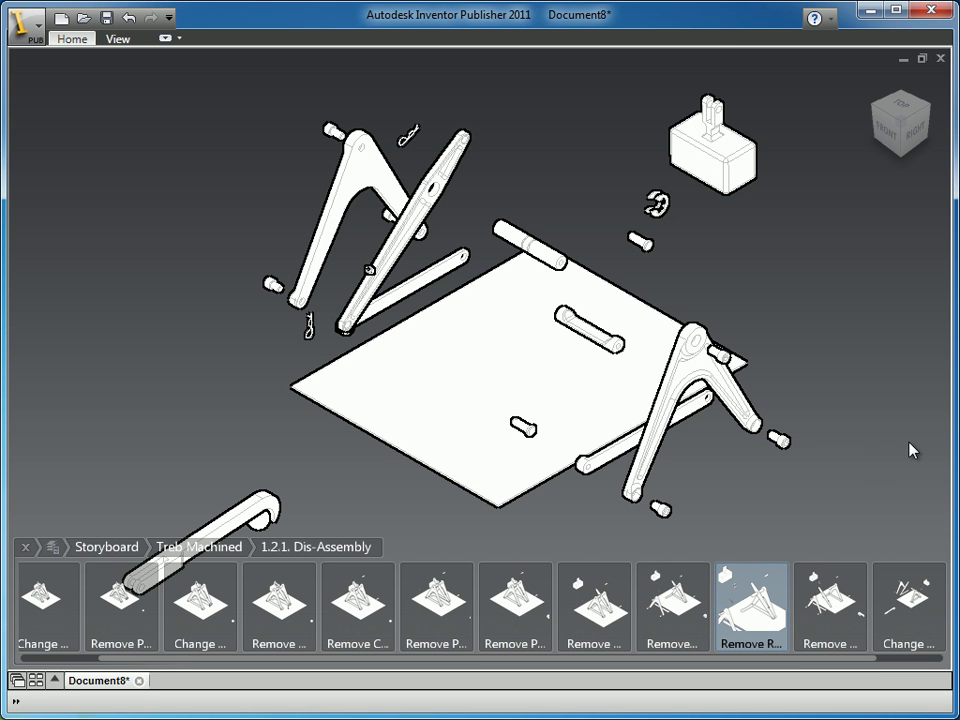
Step: Turn on the description and timing displays for the Dis-Assembly storyboard and select its starting snapshot
middle_drag(864, 467, 848, 453)
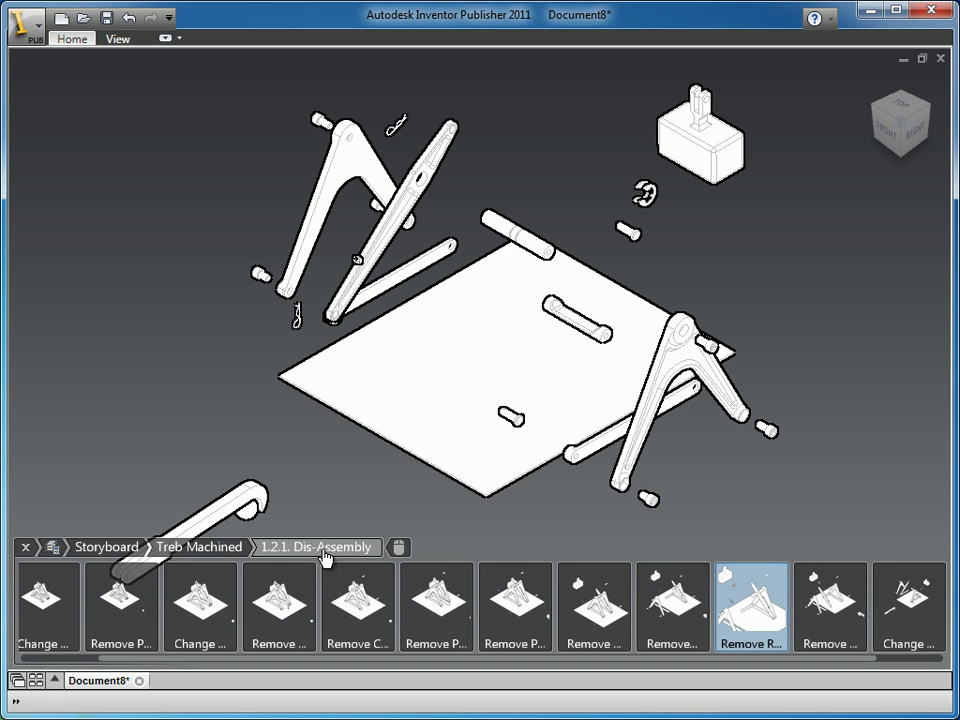
click(318, 556)
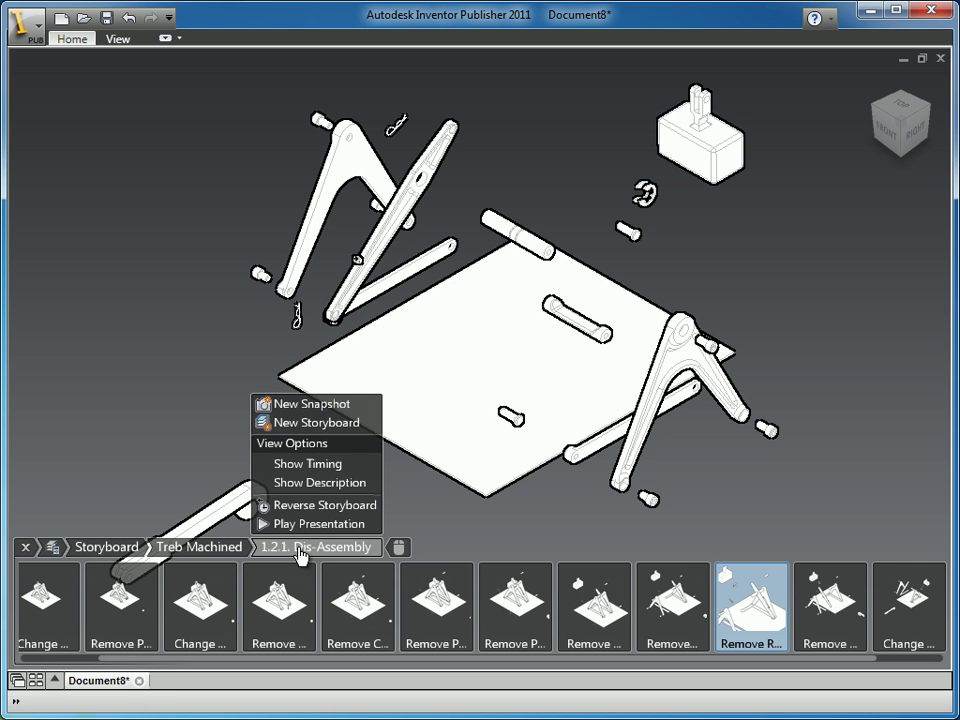
click(312, 483)
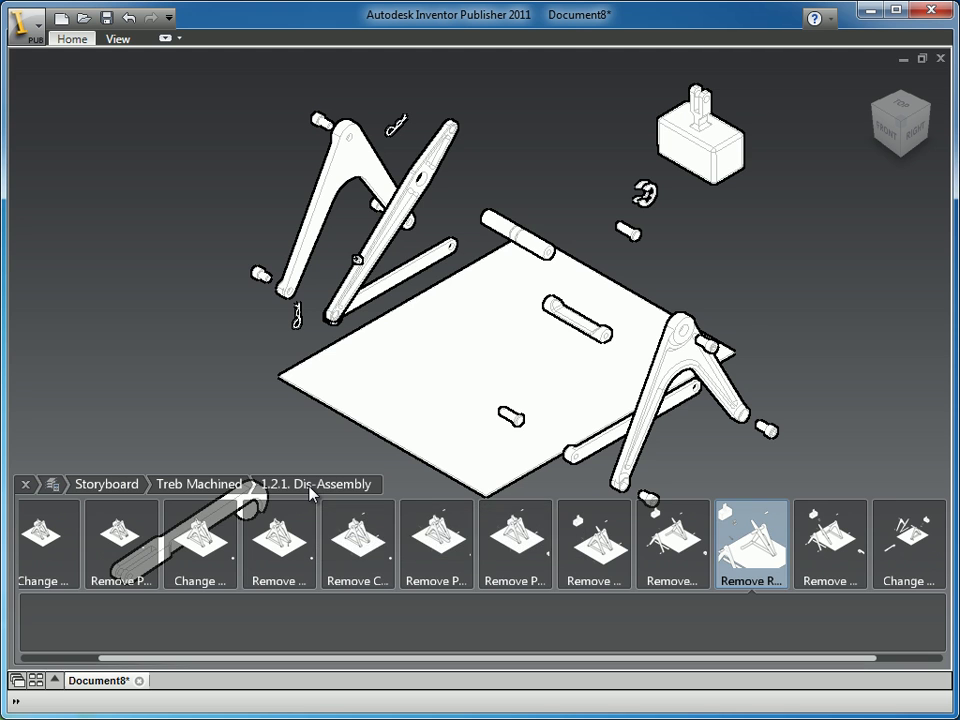
click(302, 488)
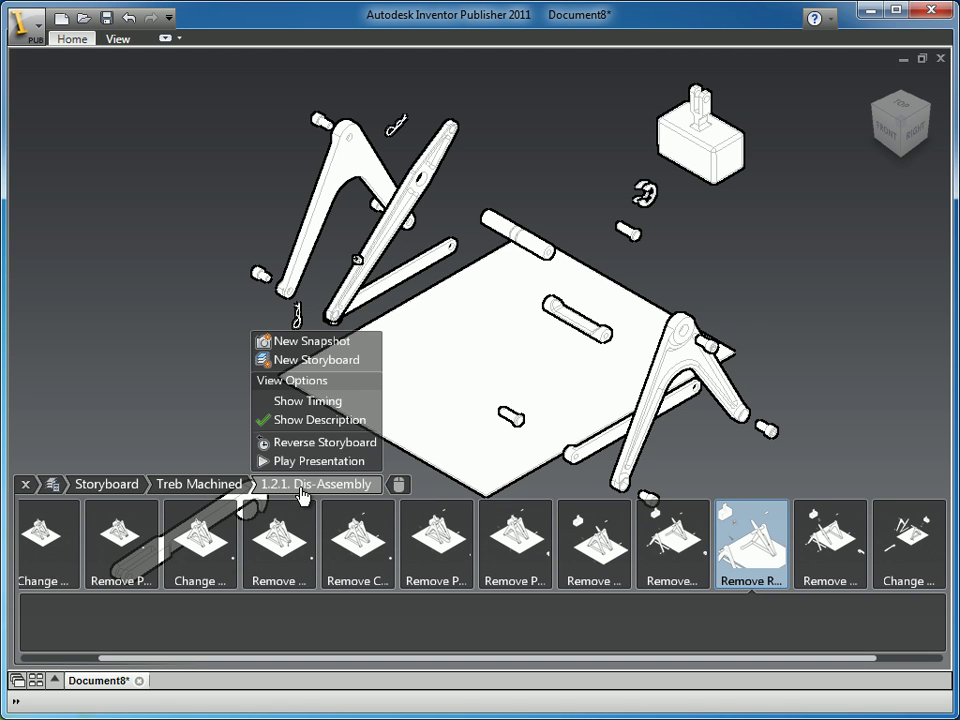
click(304, 408)
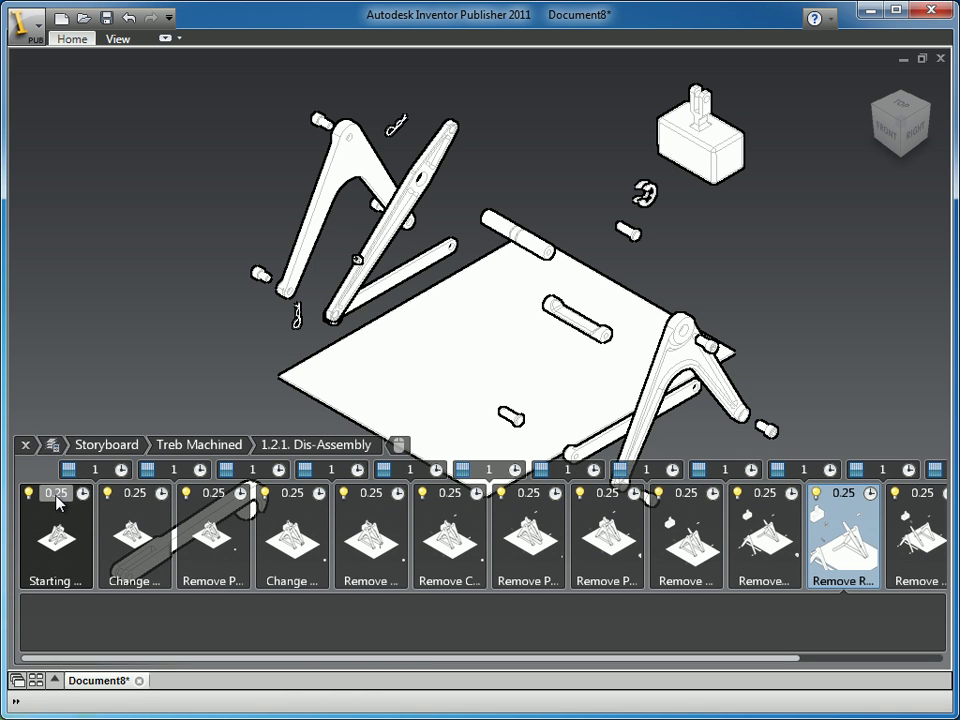
click(57, 502)
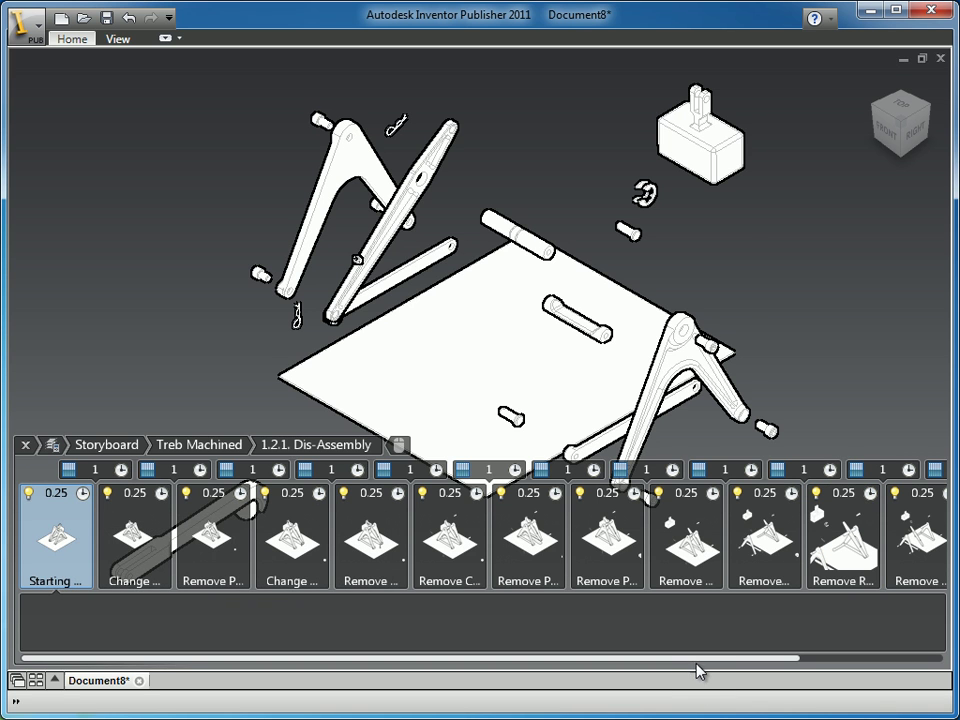
Step: Select every snapshot from the starting one through the last and set their duration to 1
drag(698, 668, 918, 664)
shift+click(944, 545)
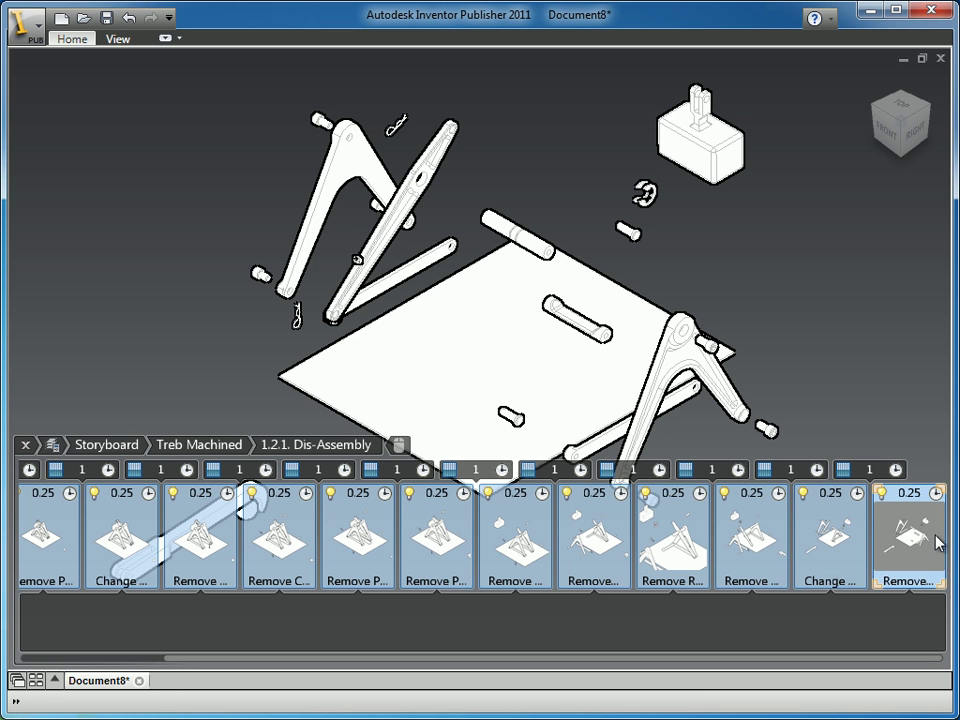
click(831, 494)
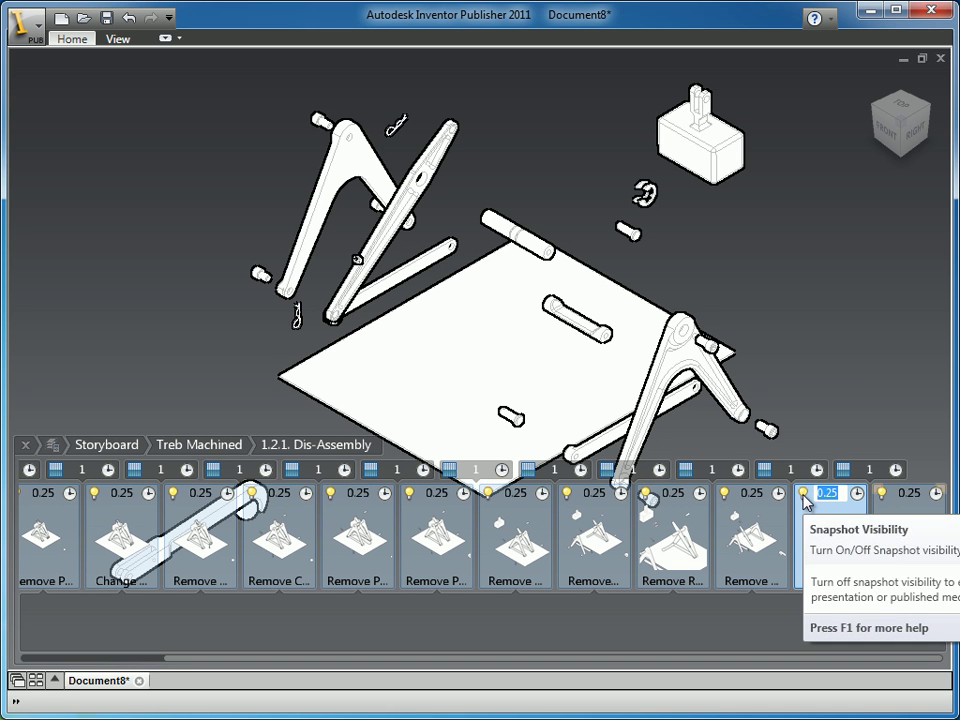
text(1)
key(Return)
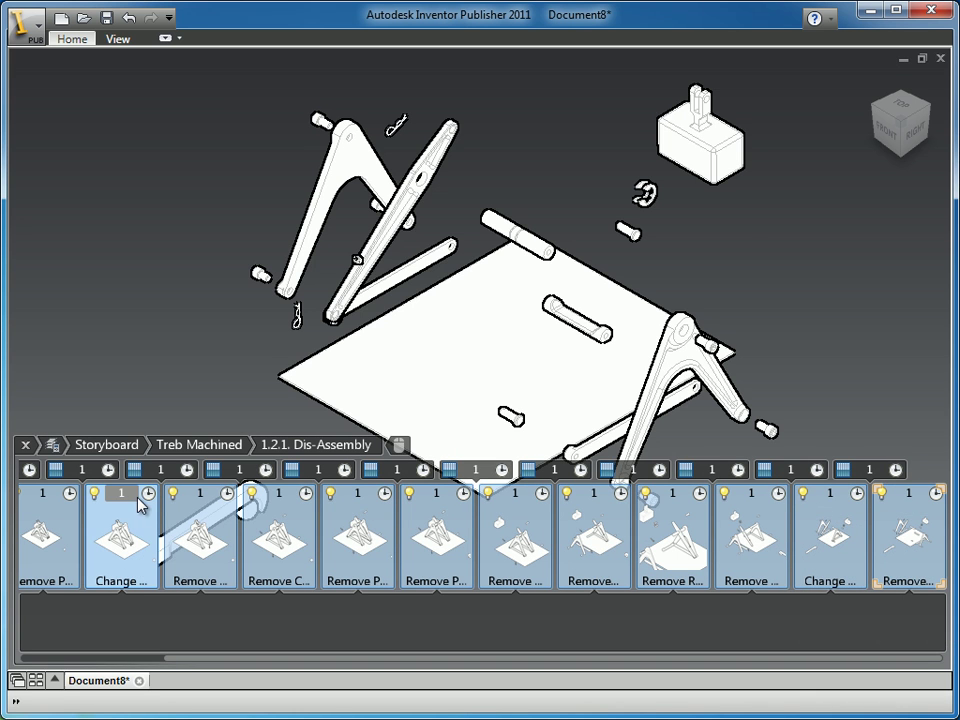
Step: Give the starting snapshot the description "This is the starting position"
click(278, 567)
drag(195, 661, 64, 668)
click(81, 632)
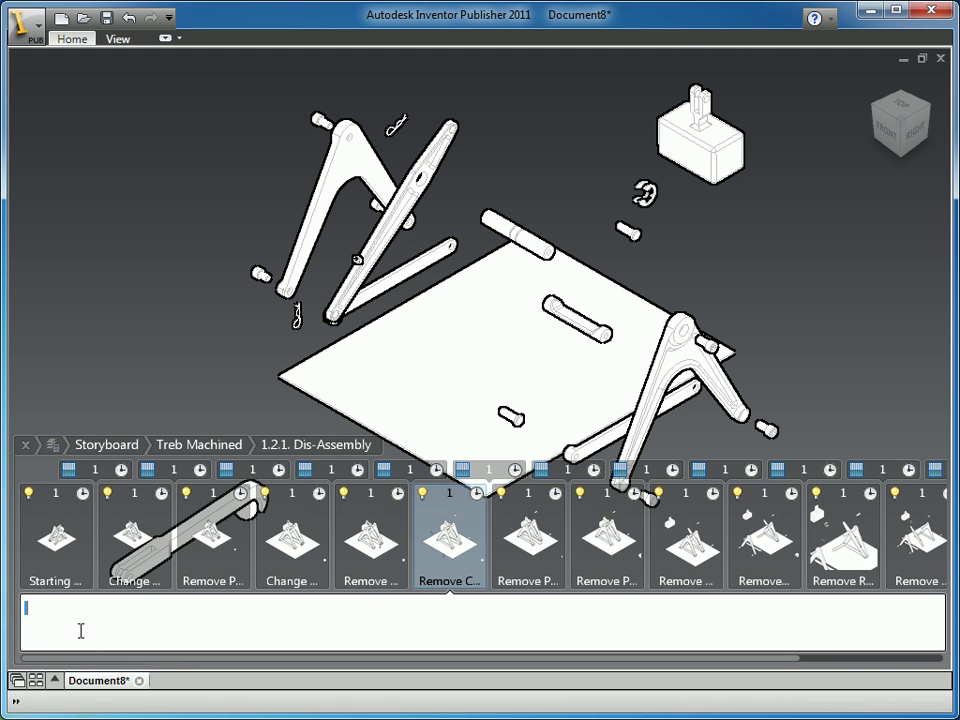
click(43, 527)
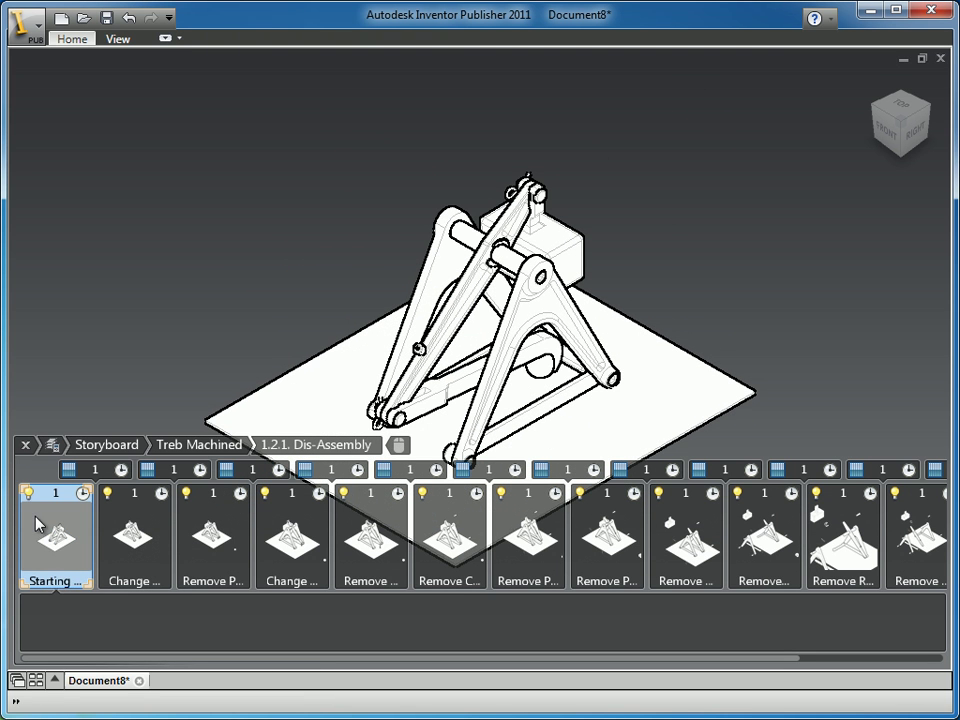
click(116, 622)
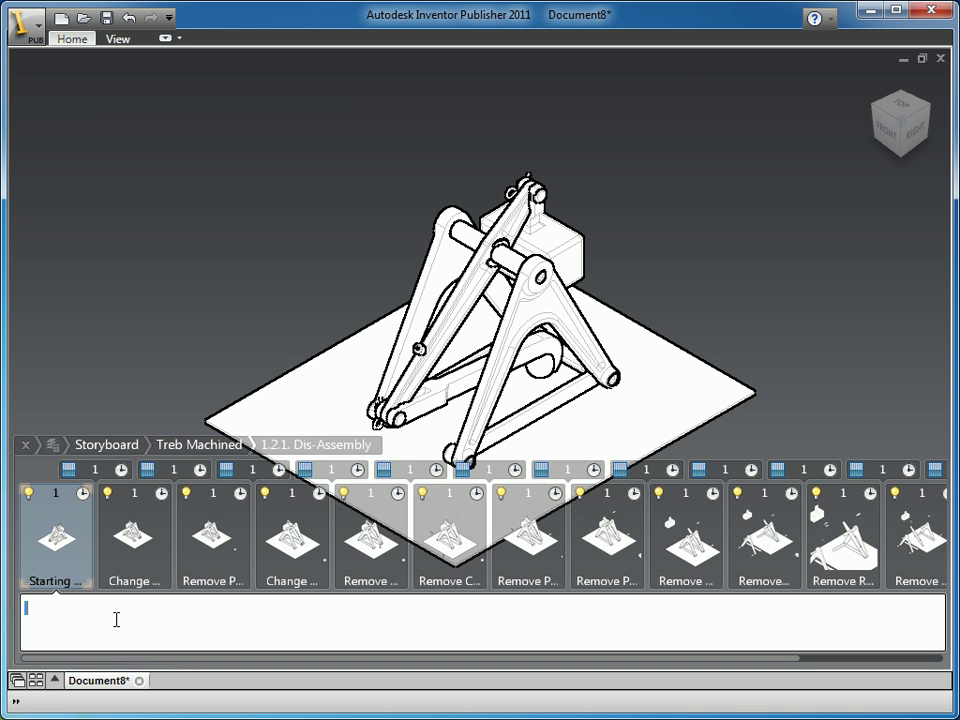
text(This is the starting position)
key(Return)
Step: Give the first "Change View" snapshot, directly after the starting one, the description "Remove Projectile and set aside."
click(166, 533)
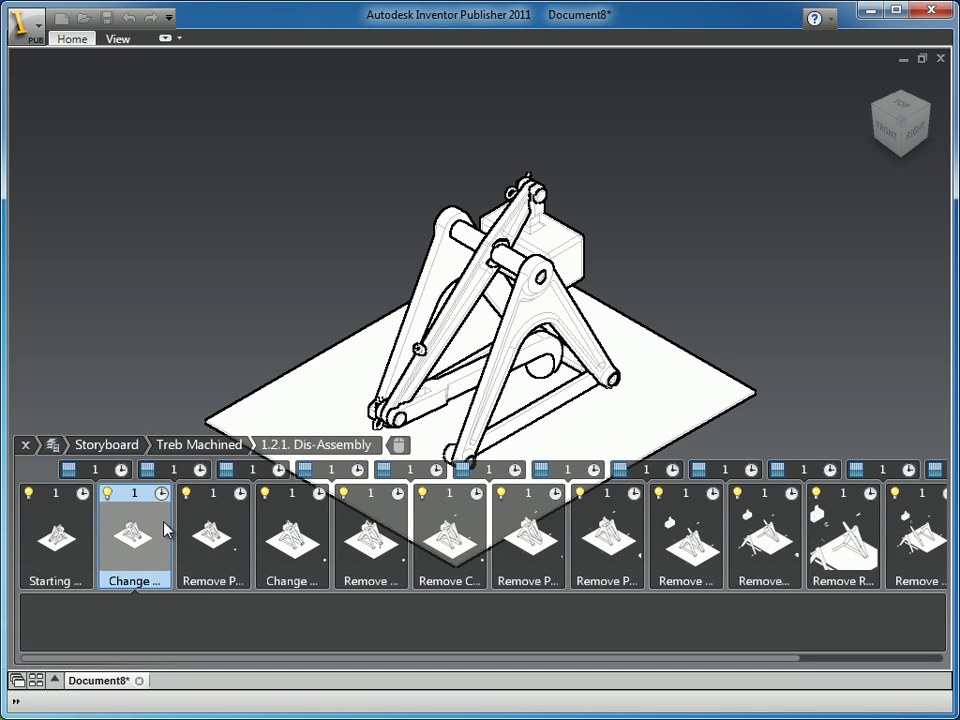
click(136, 618)
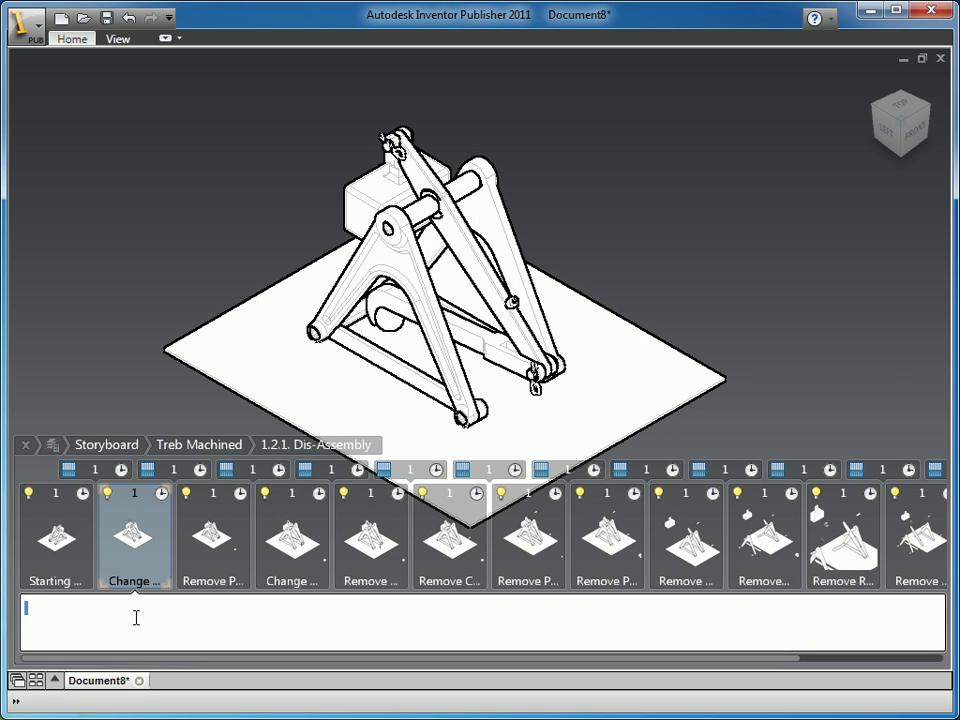
text(Remove Projectile and set aside.)
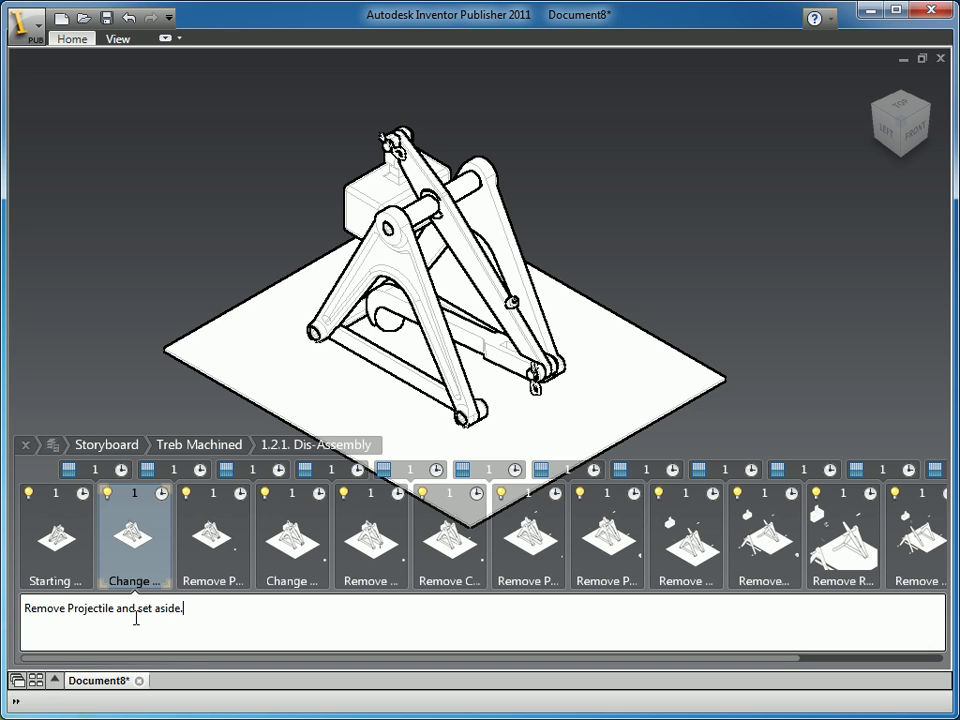
Step: Give the third snapshot, which removes the projectile, the description "Remove clips and set aside."
click(238, 563)
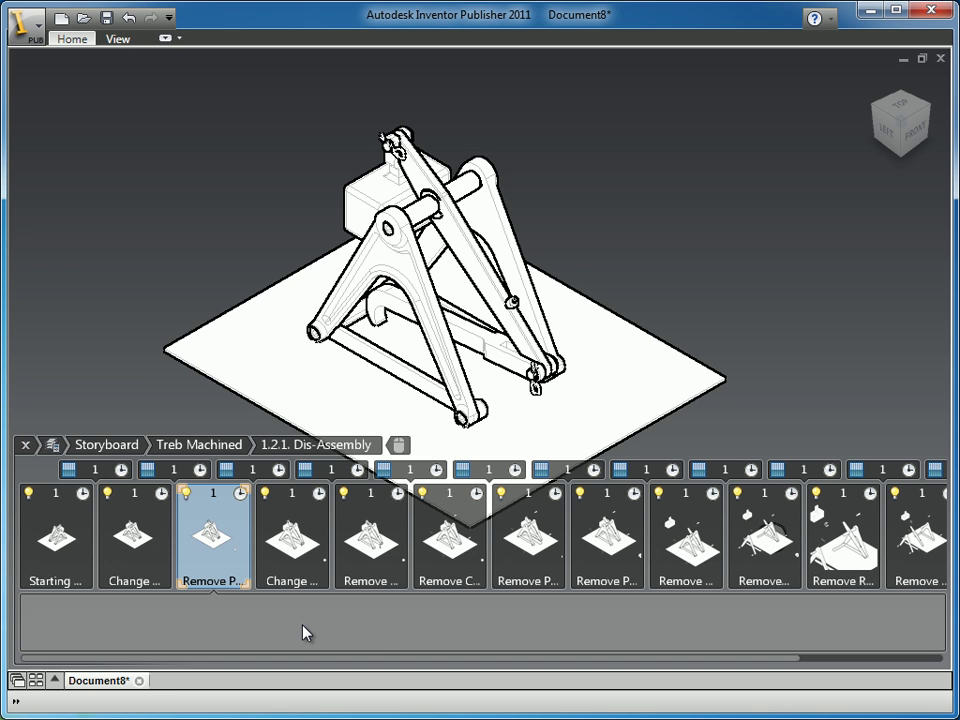
click(128, 622)
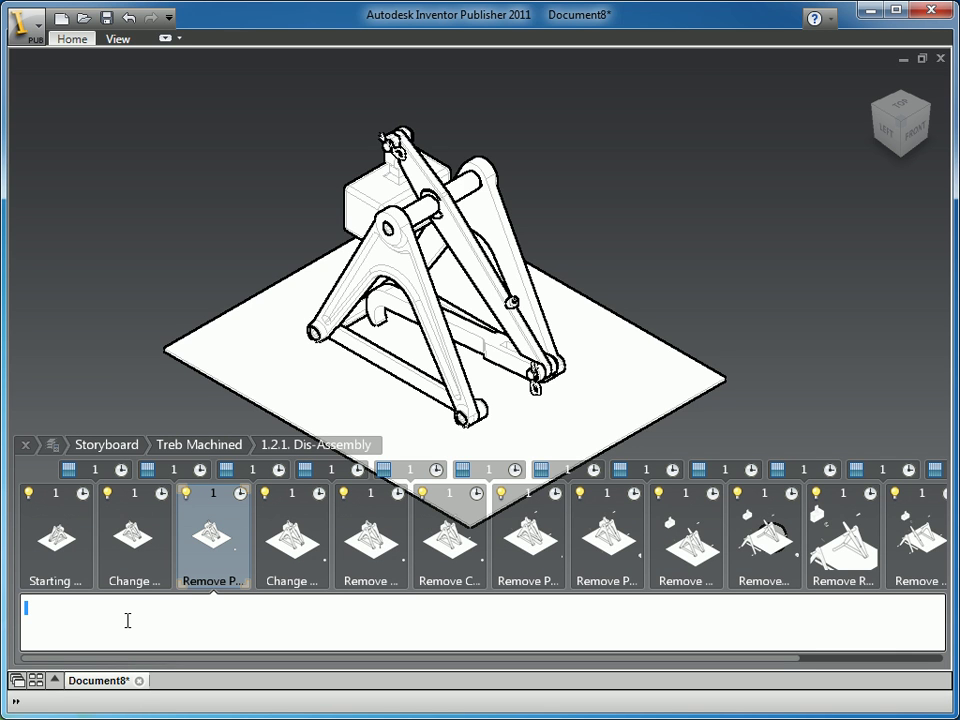
text(Remover)
key(BackSpace)
text(CLips and set aside.)
key(ctrl+Left)
key(ctrl+Left)
key(Left)
key(Left)
key(Left)
key(Left)
key(Left)
key(Left)
key(BackSpace)
key(BackSpace)
key(BackSpace)
text(cli)
click(308, 562)
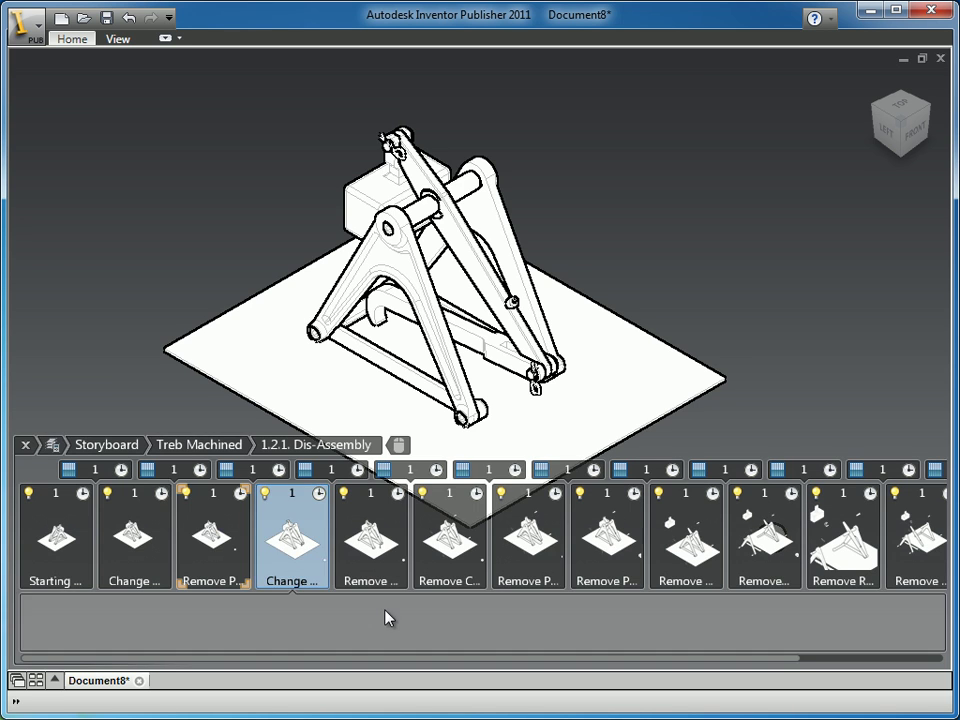
Step: Turn off the description and timing displays for the Dis-Assembly storyboard and select its last snapshot
click(276, 445)
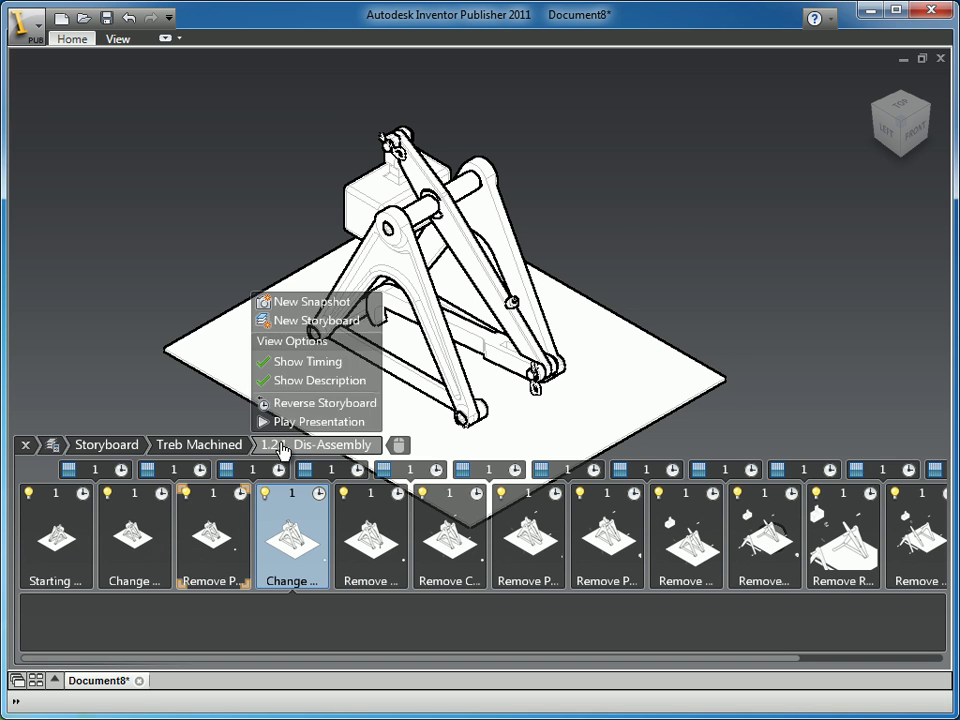
click(300, 381)
click(305, 508)
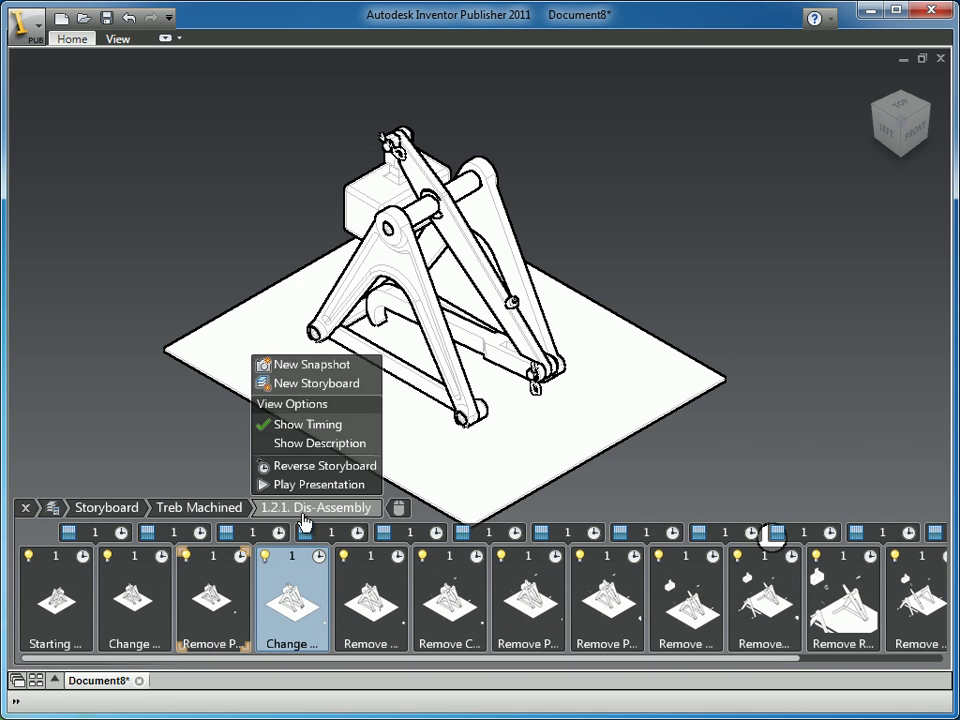
click(300, 424)
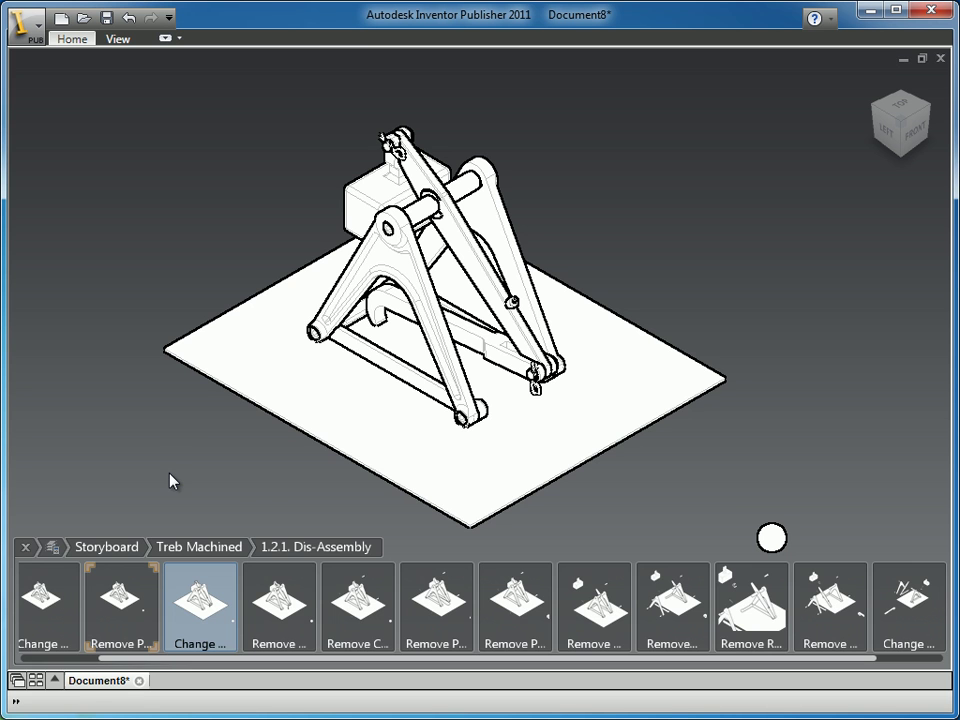
click(930, 659)
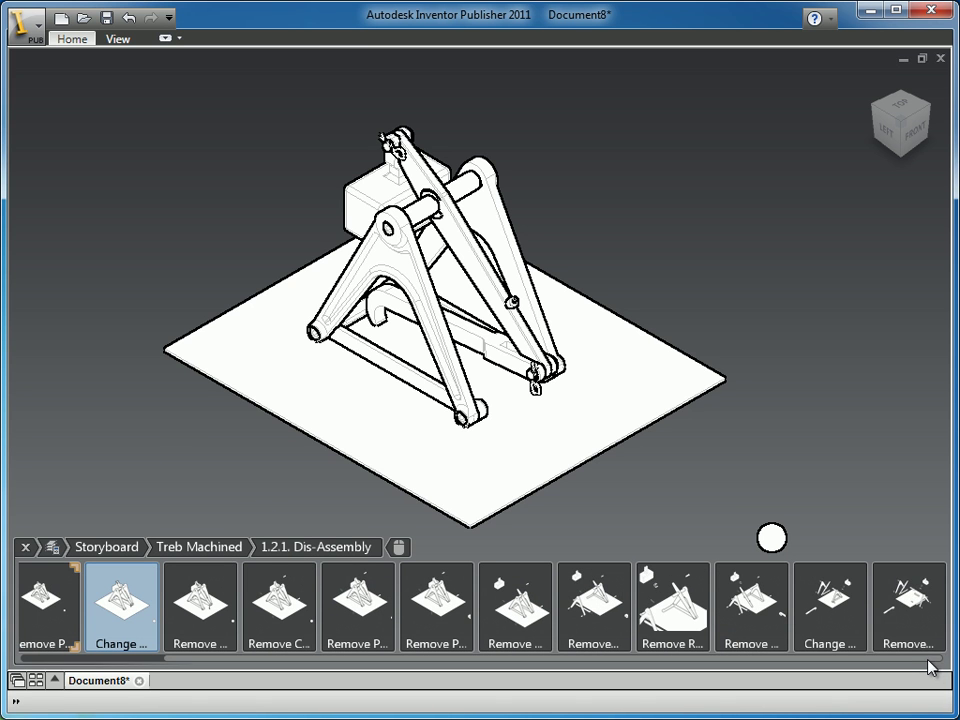
click(916, 630)
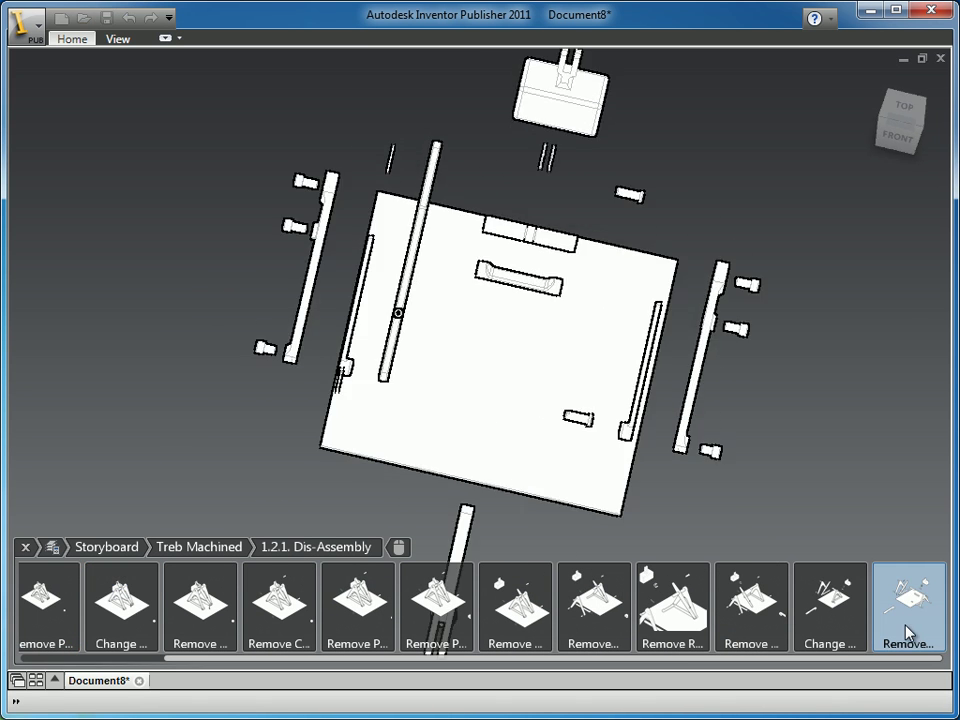